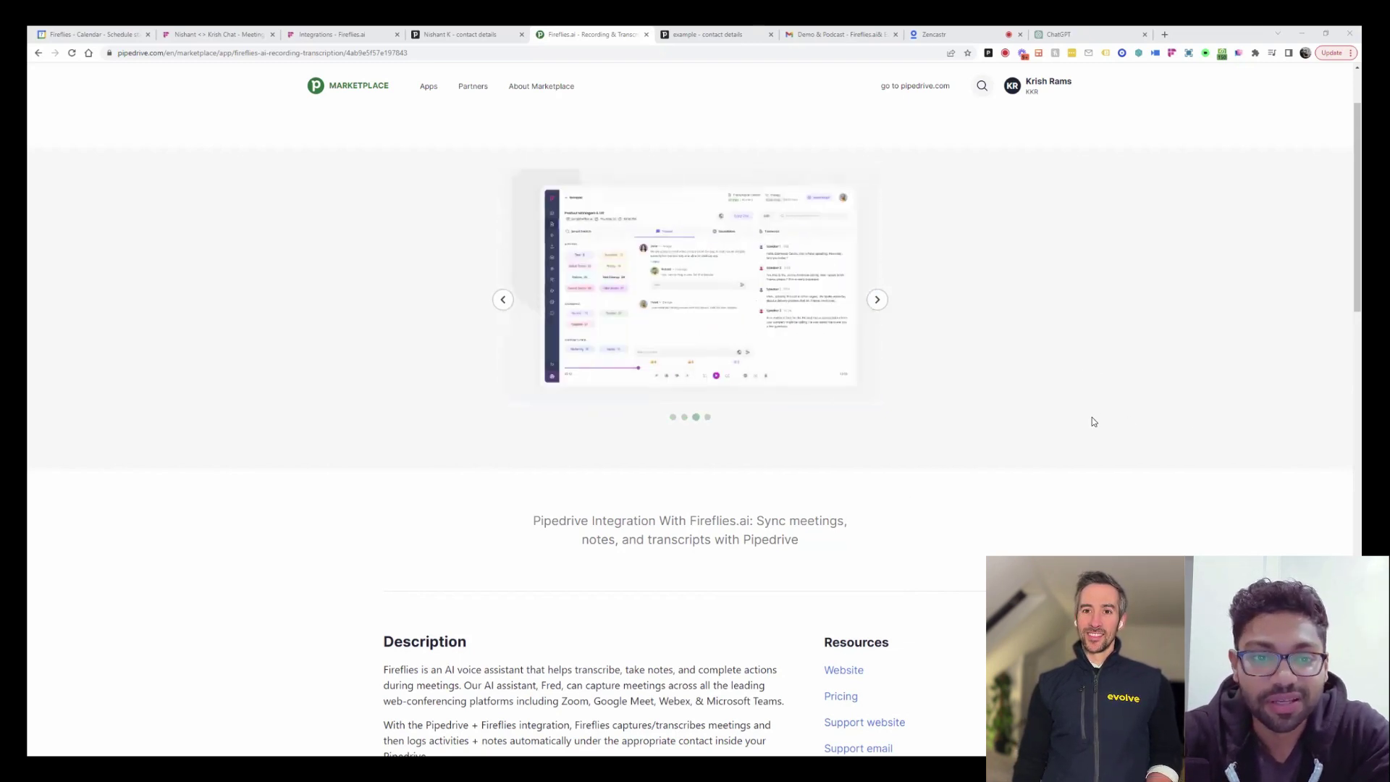
scroll(1093, 422, up, 1)
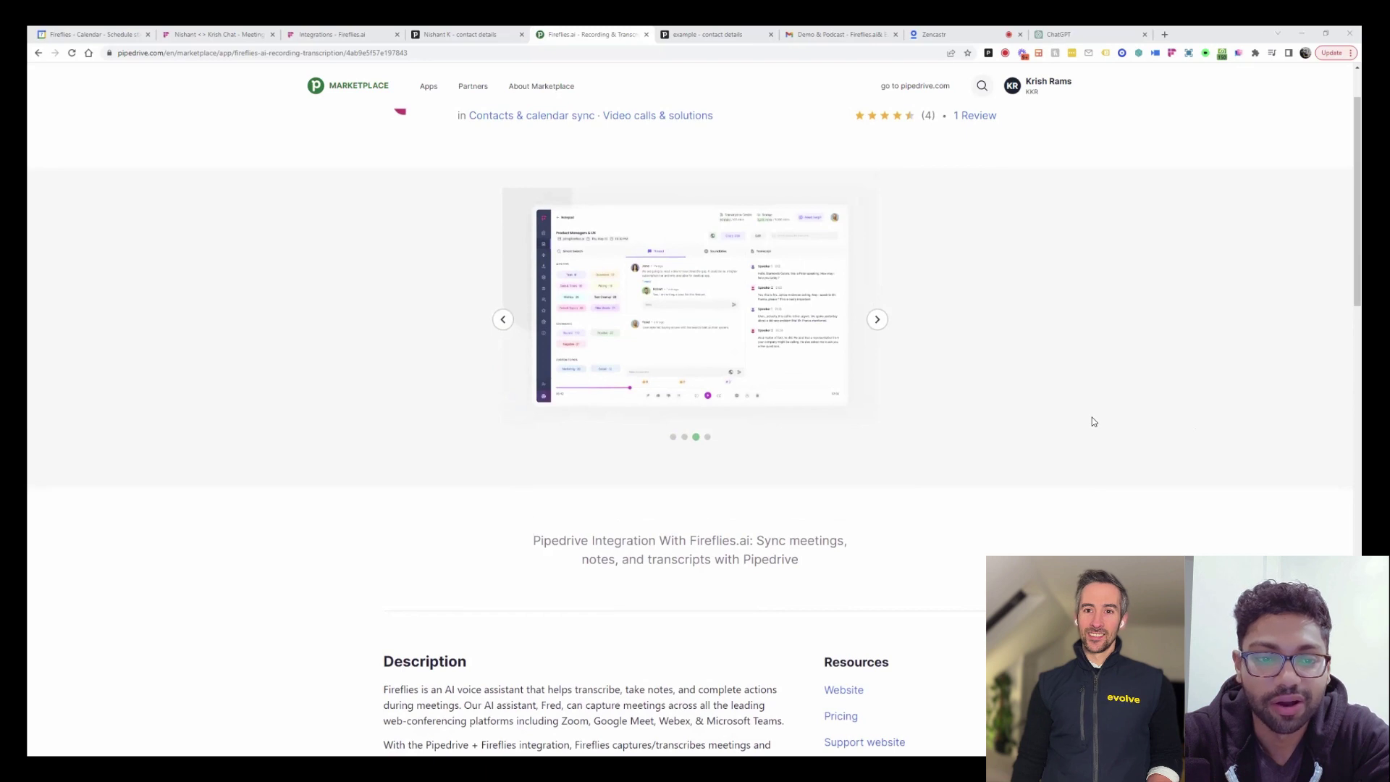
scroll(1093, 421, down, 1)
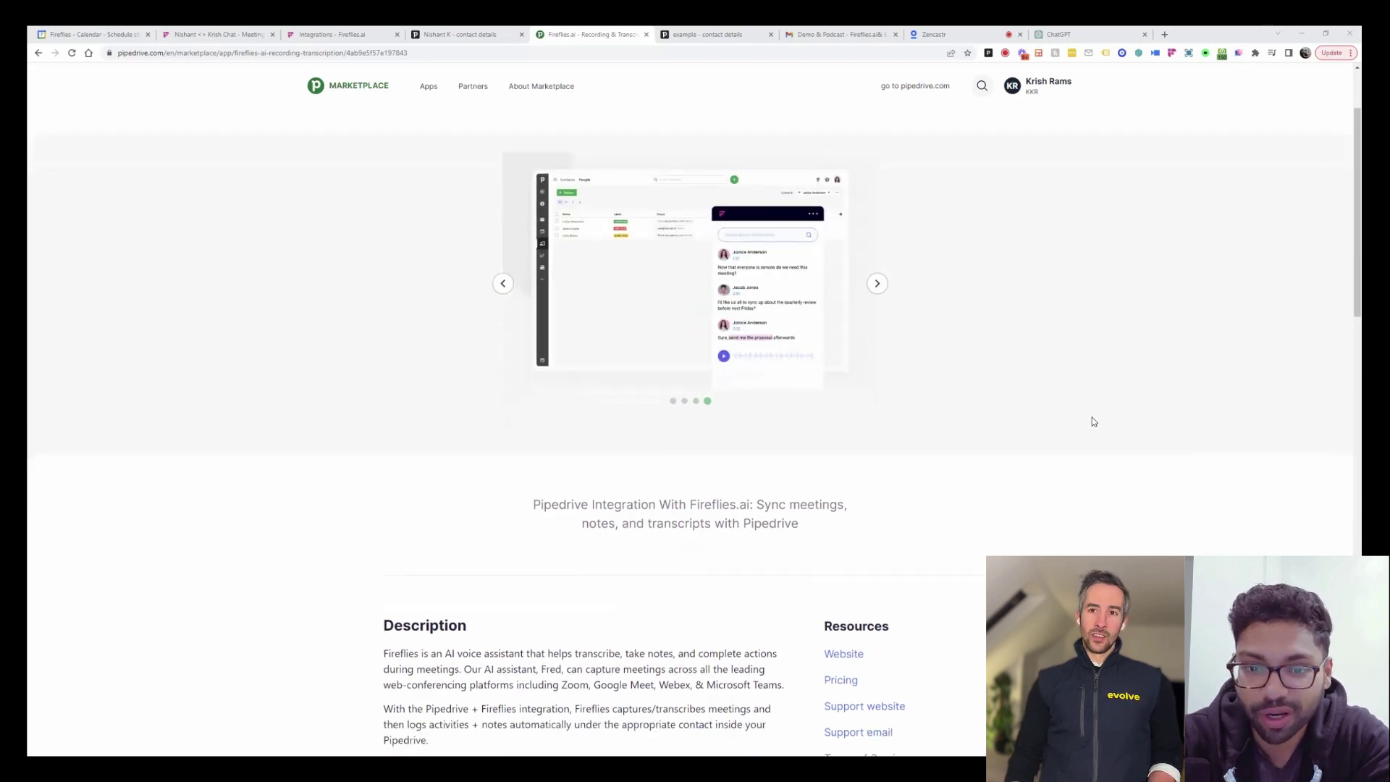
scroll(1092, 421, up, 1)
scroll(1093, 421, up, 1)
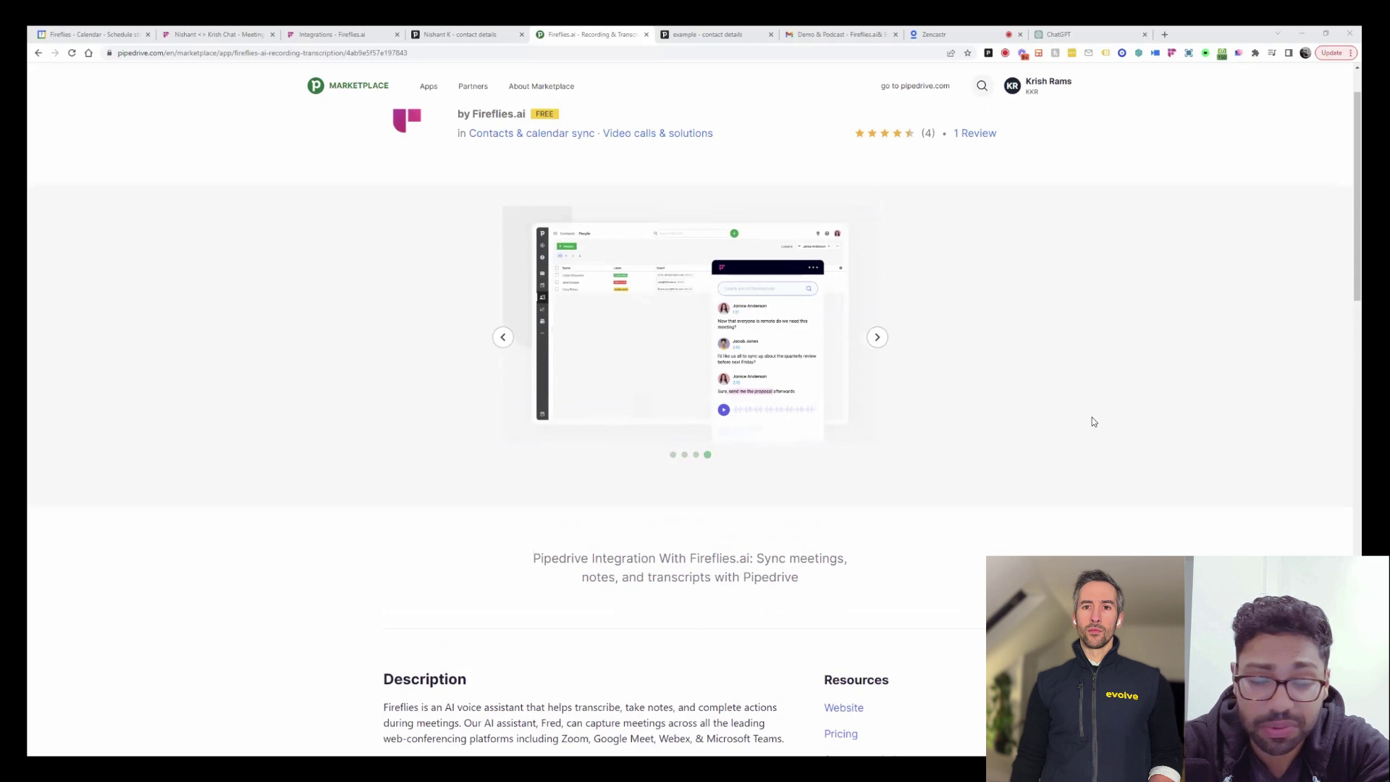
scroll(1093, 421, up, 1)
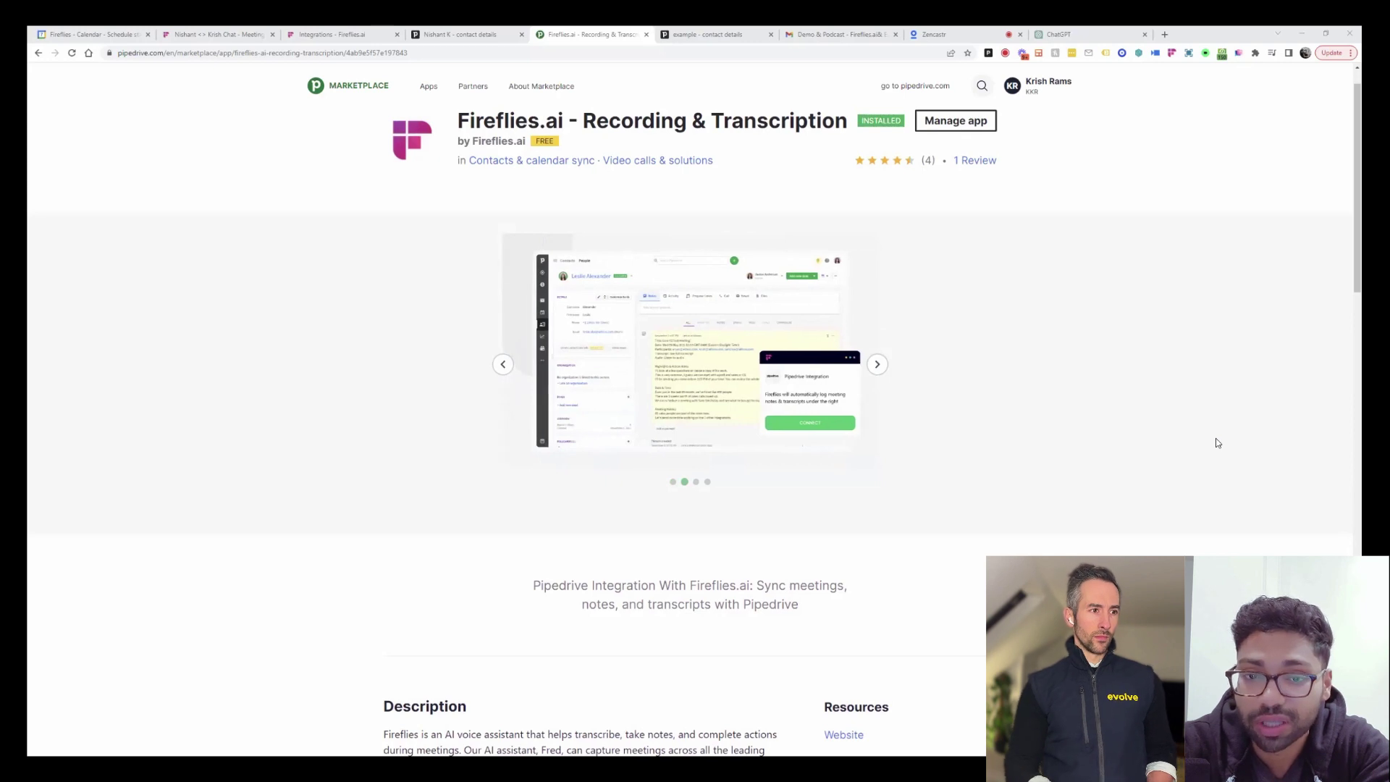
scroll(1215, 438, down, 1)
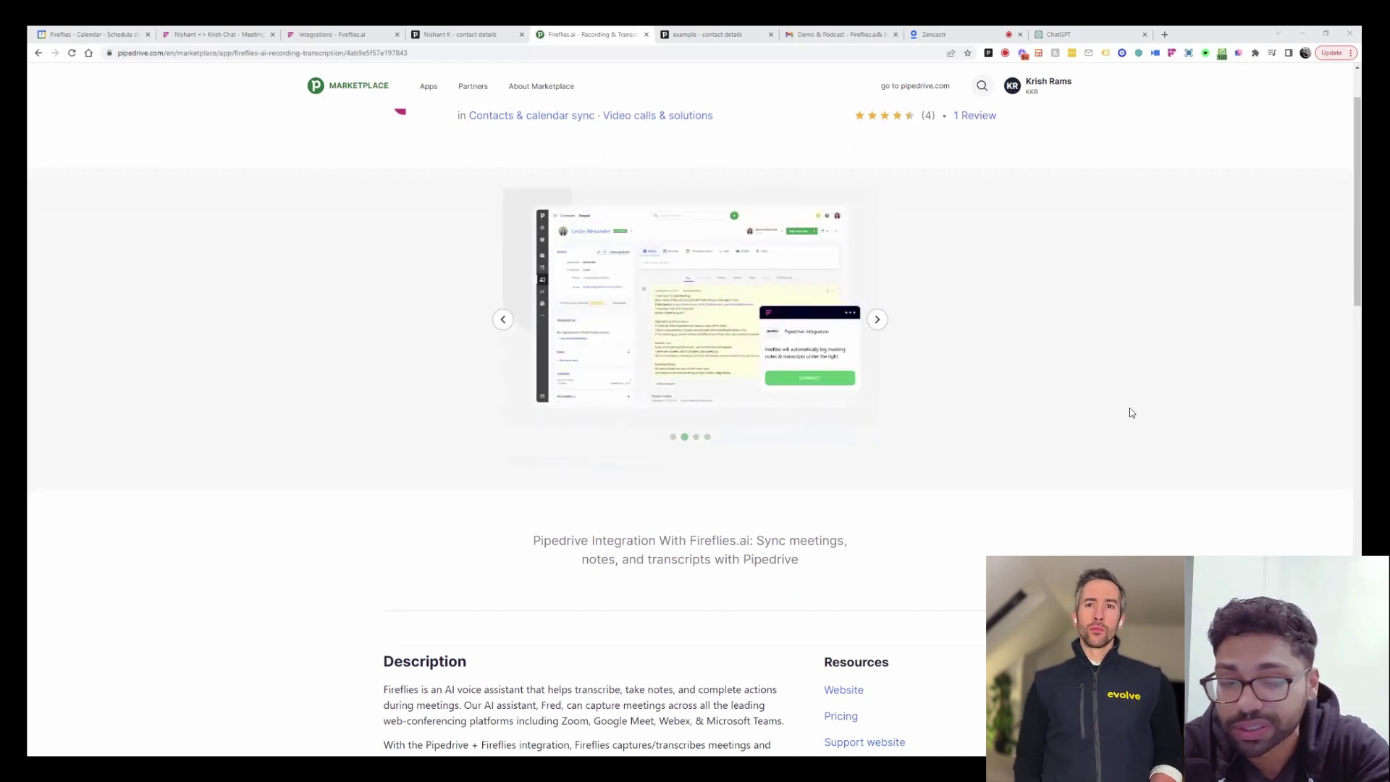
- Switch to the recorded meeting's recap page and scroll through it
click(226, 32)
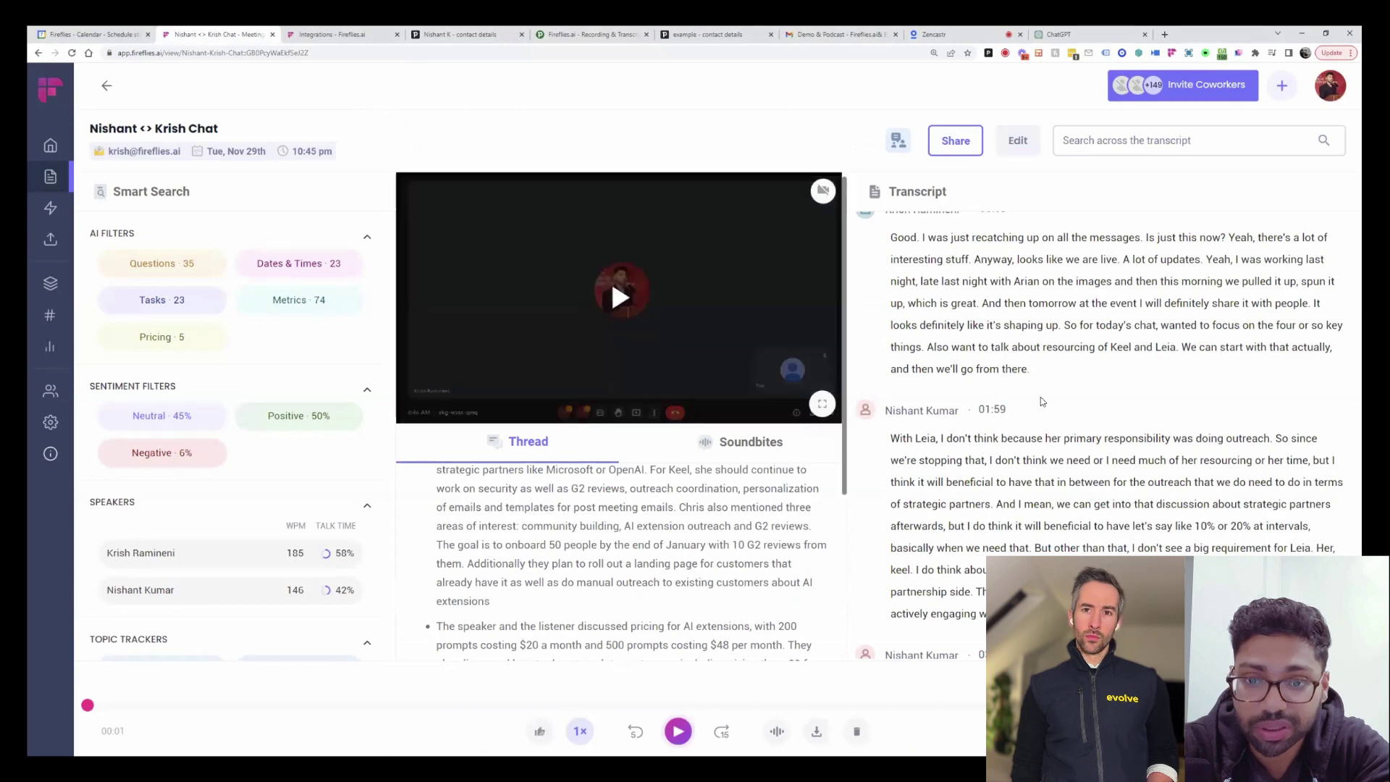
scroll(1040, 396, up, 1)
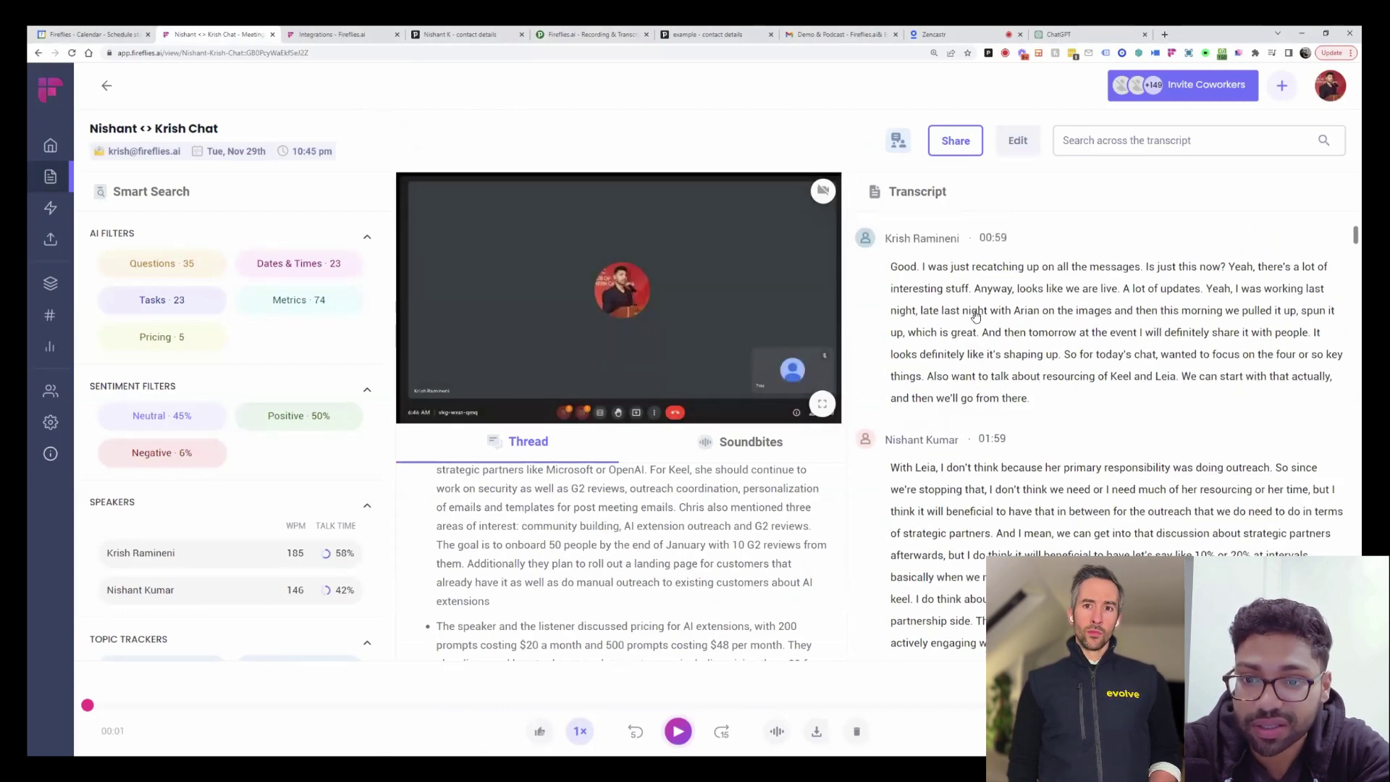
scroll(975, 320, down, 10)
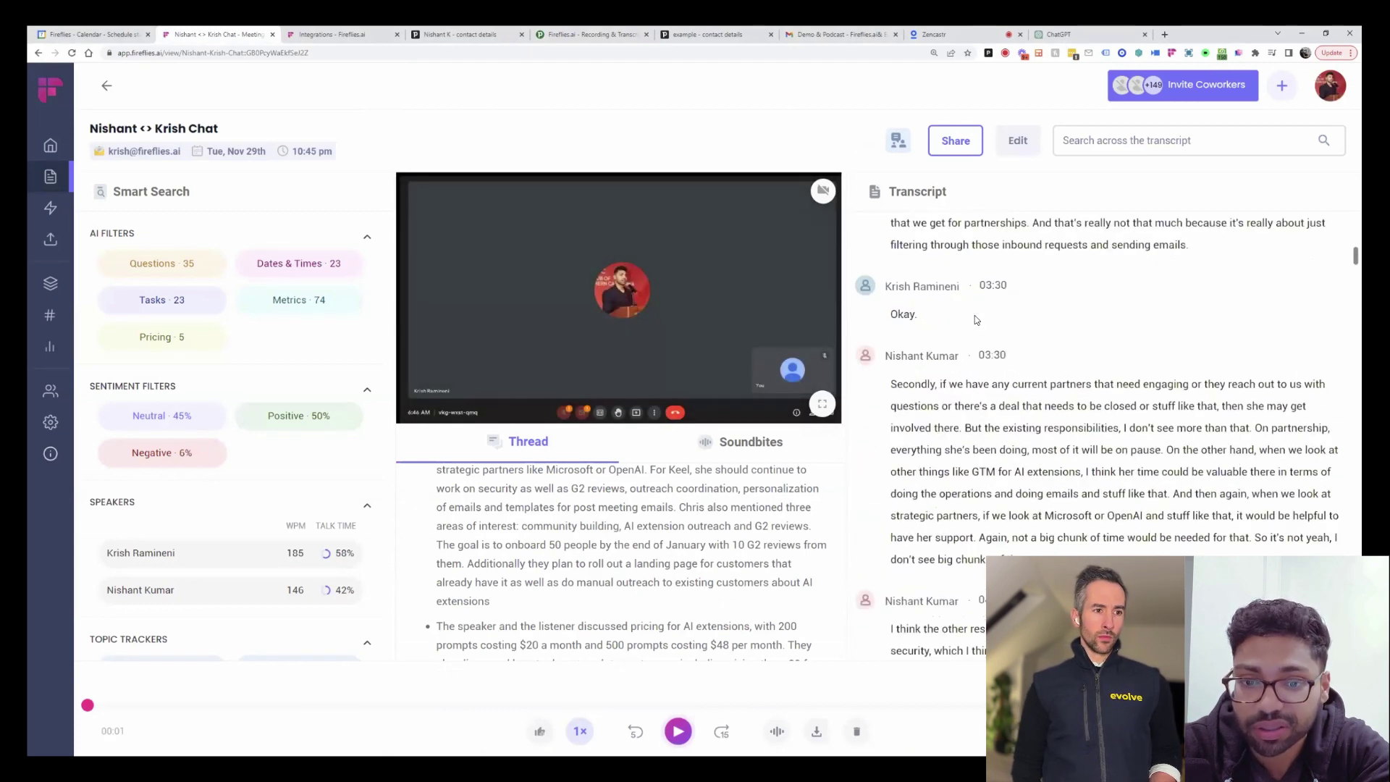
scroll(547, 539, up, 1)
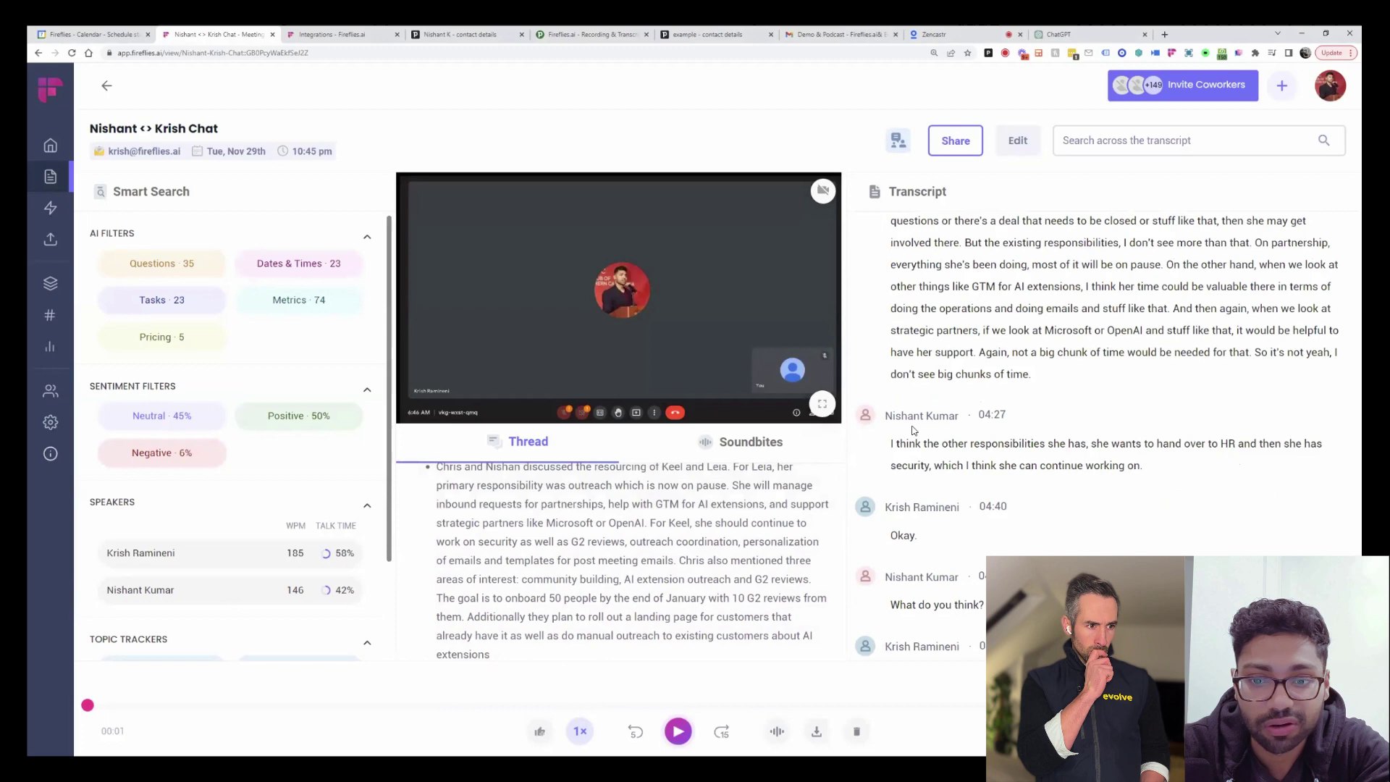
scroll(929, 511, down, 3)
scroll(928, 511, down, 2)
- Jump playback to the personalized-messages transcript sentence and pause it at 05:04
click(970, 471)
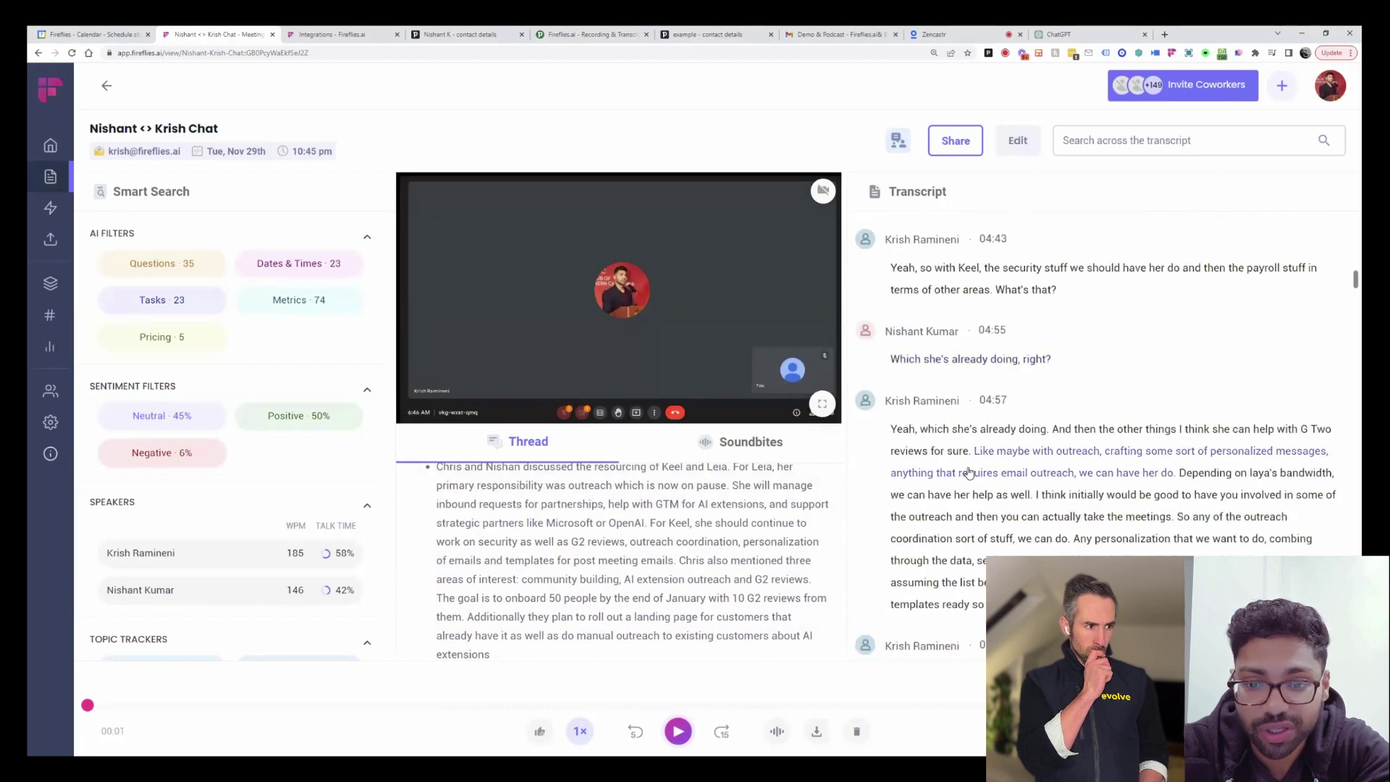
click(678, 731)
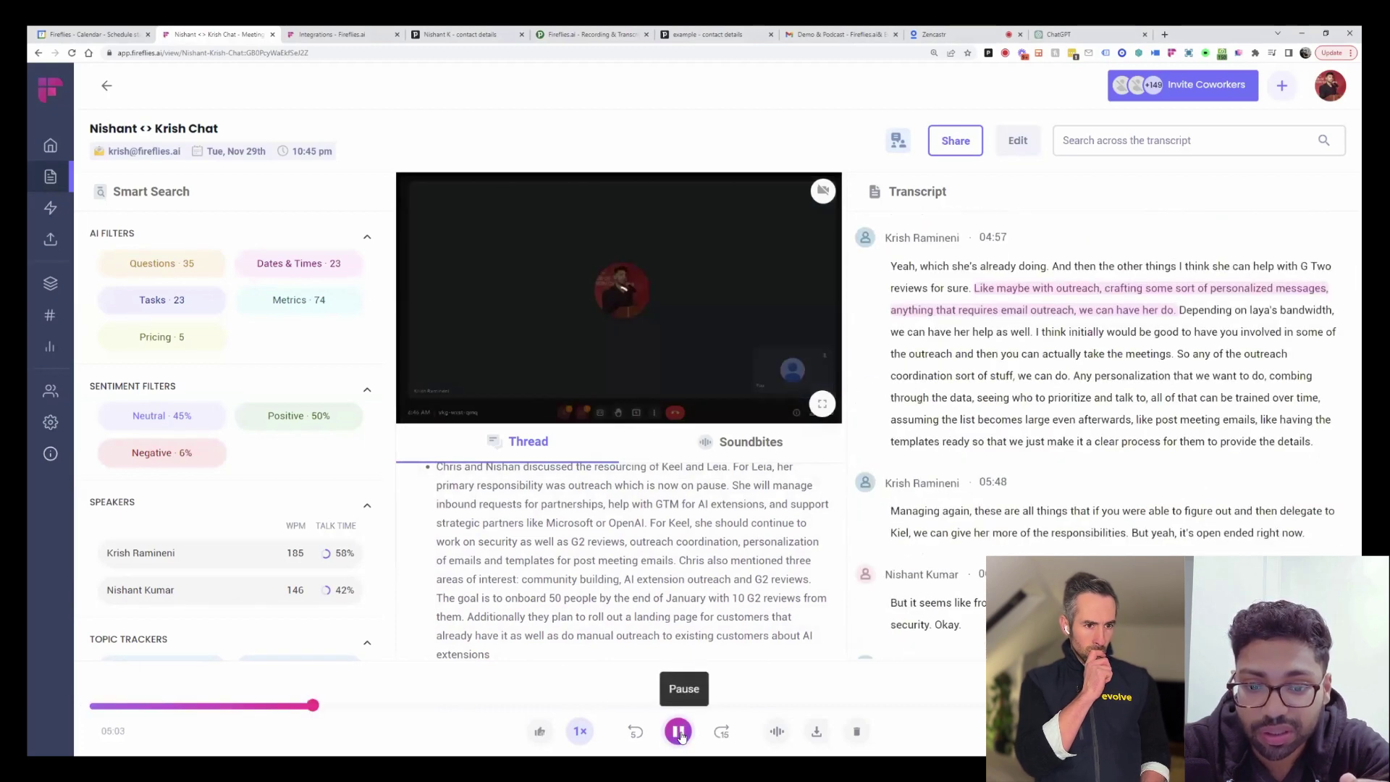
click(678, 731)
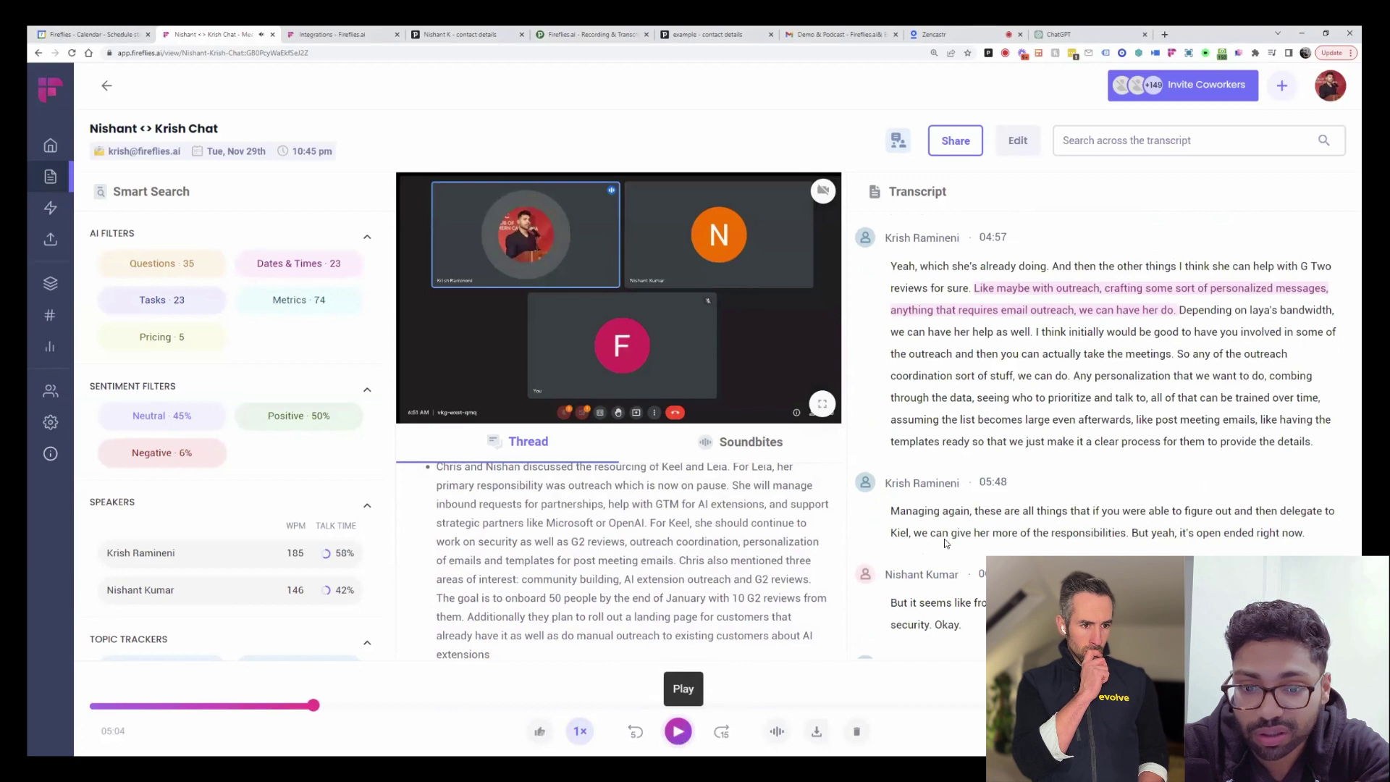
- Search the transcript for 'meeting', then clear the search
click(1128, 139)
text(meeting)
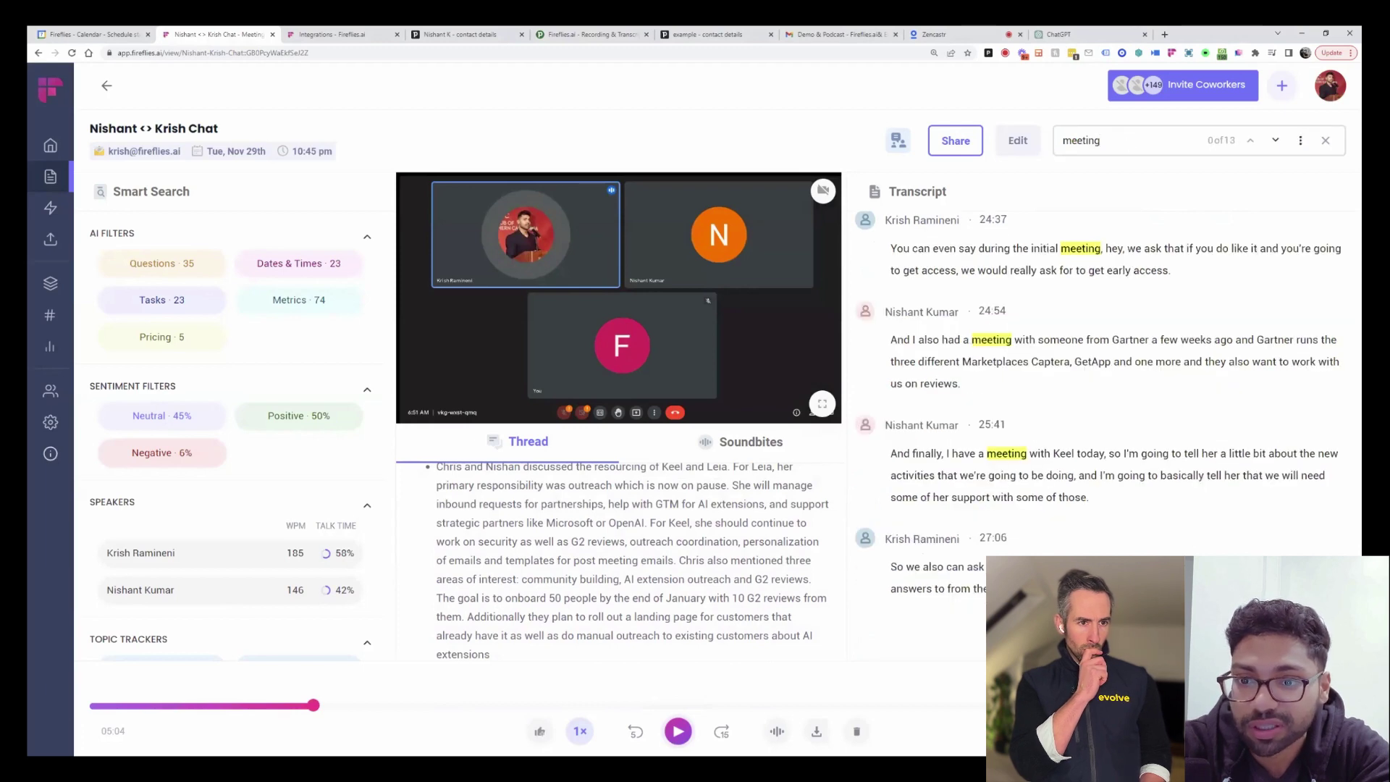
key(Escape)
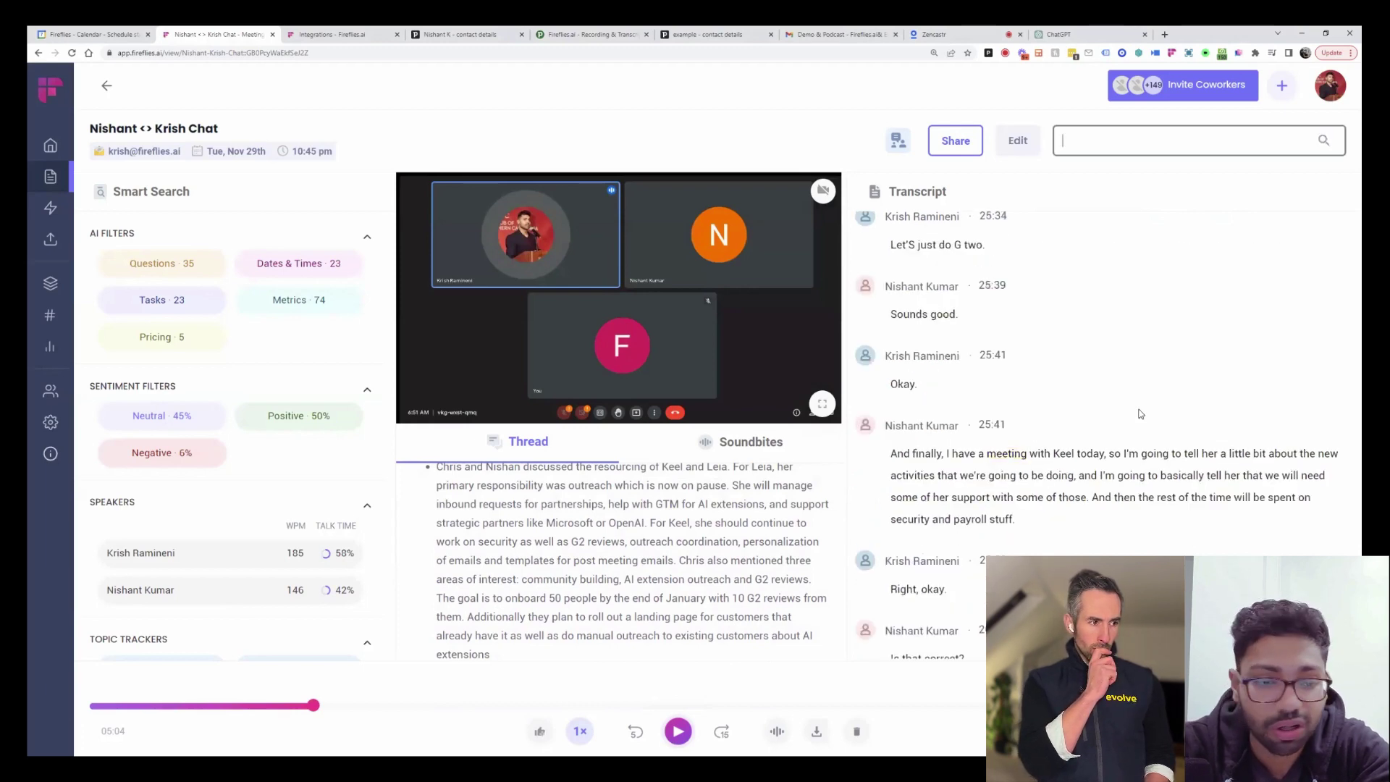
scroll(1140, 414, up, 2)
scroll(1140, 413, up, 1)
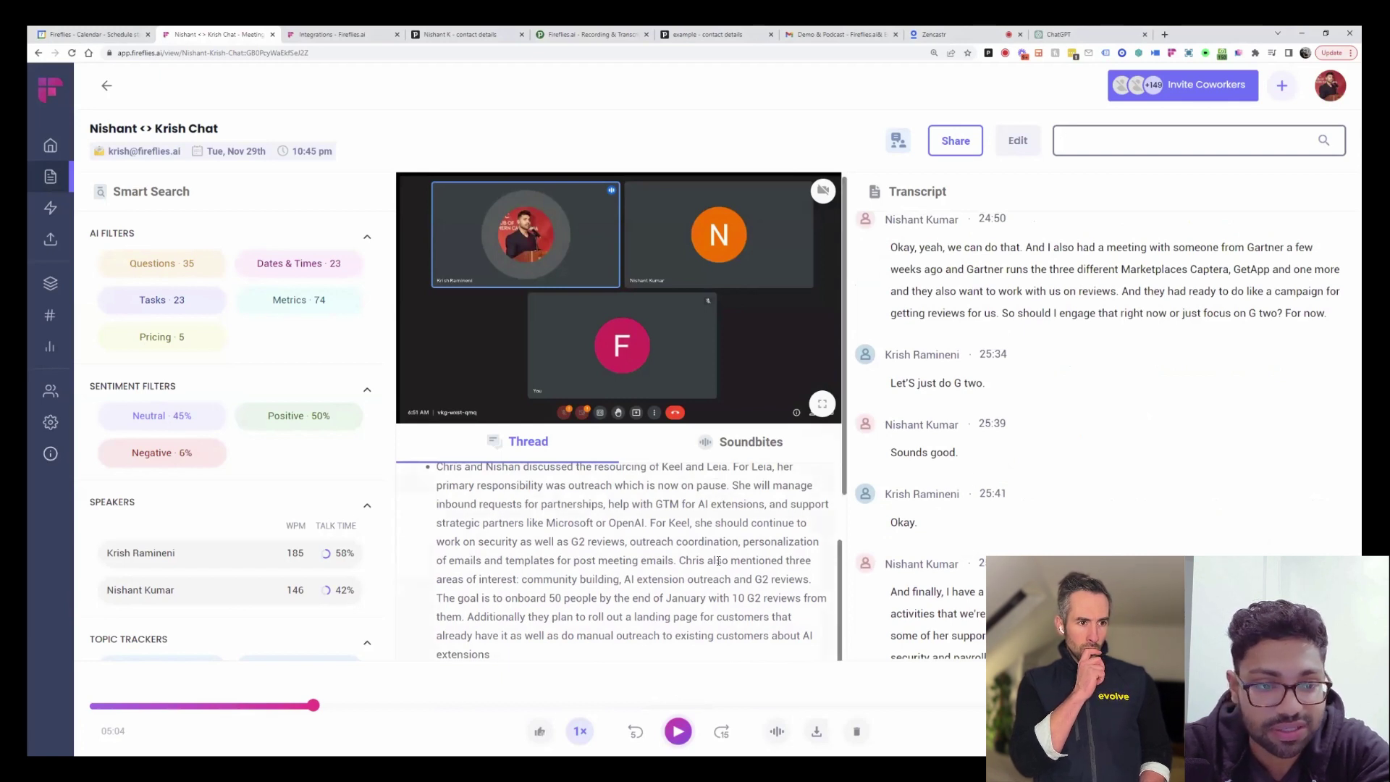
scroll(719, 560, down, 1)
scroll(719, 559, down, 1)
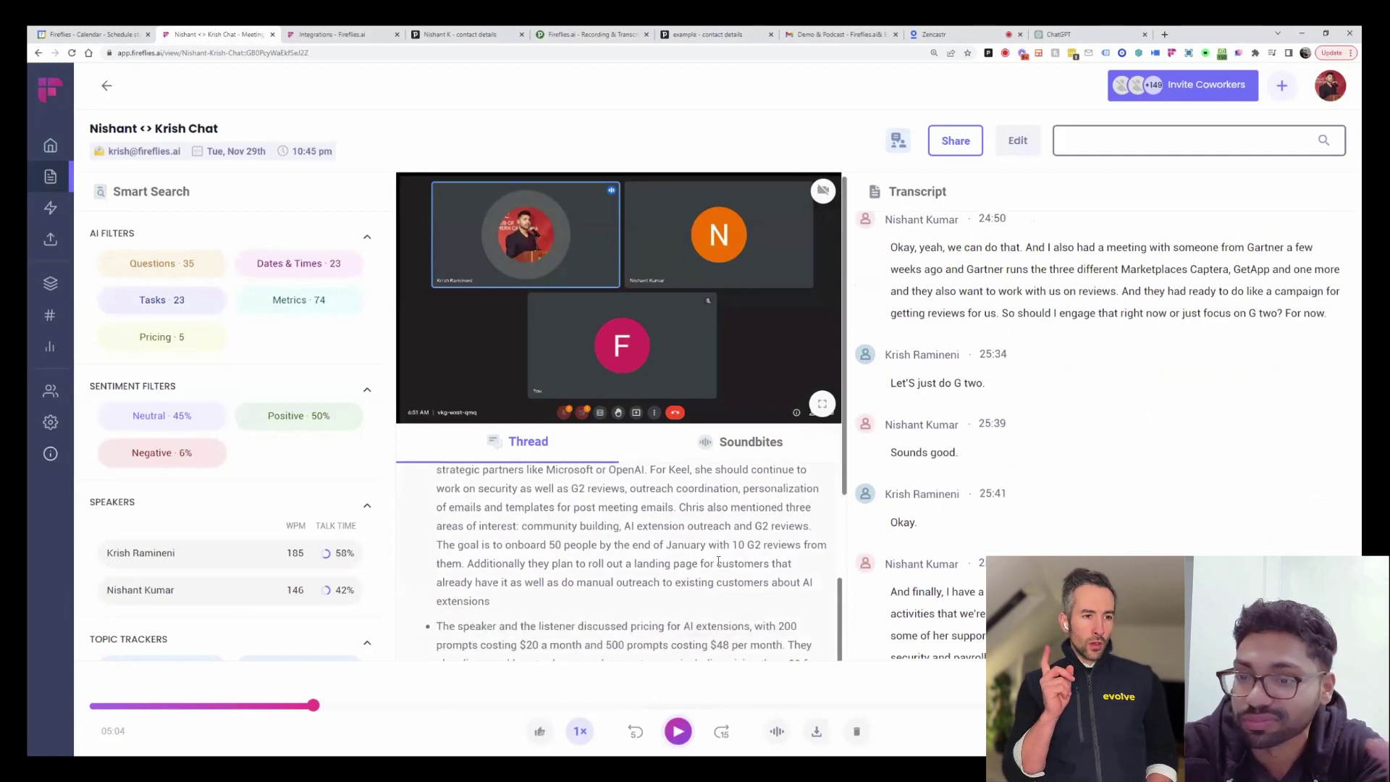
- Toggle the Questions filter on and off, then scroll up to the AI Meeting Summary heading
click(180, 267)
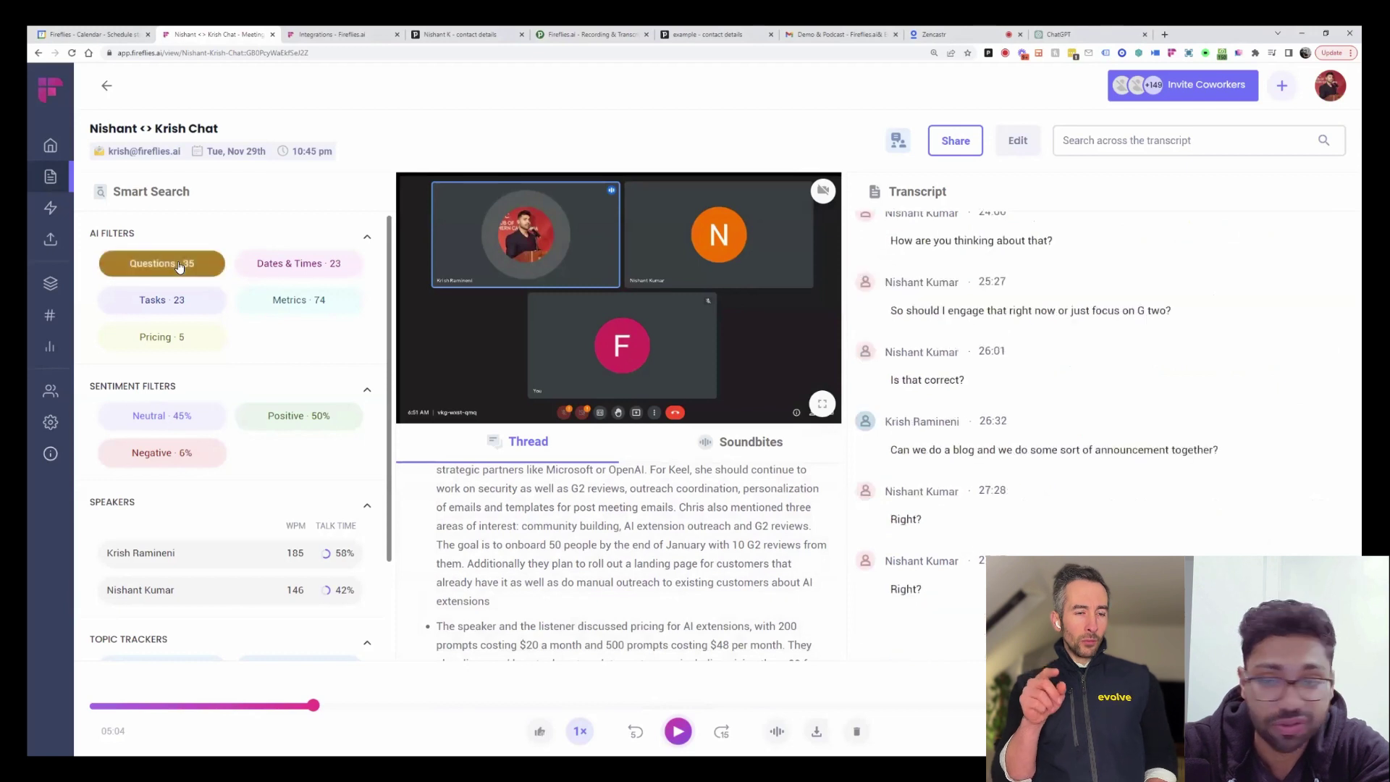
click(179, 266)
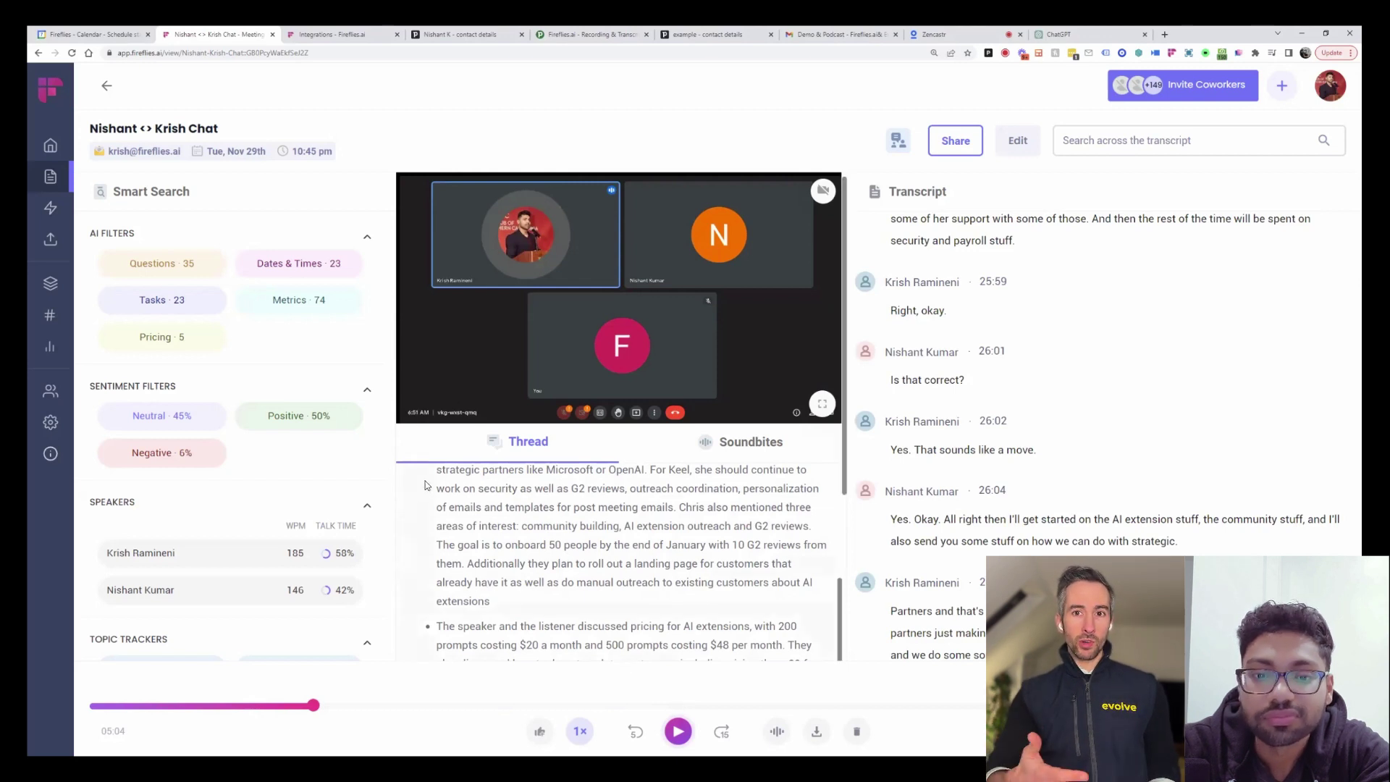
scroll(416, 471, down, 3)
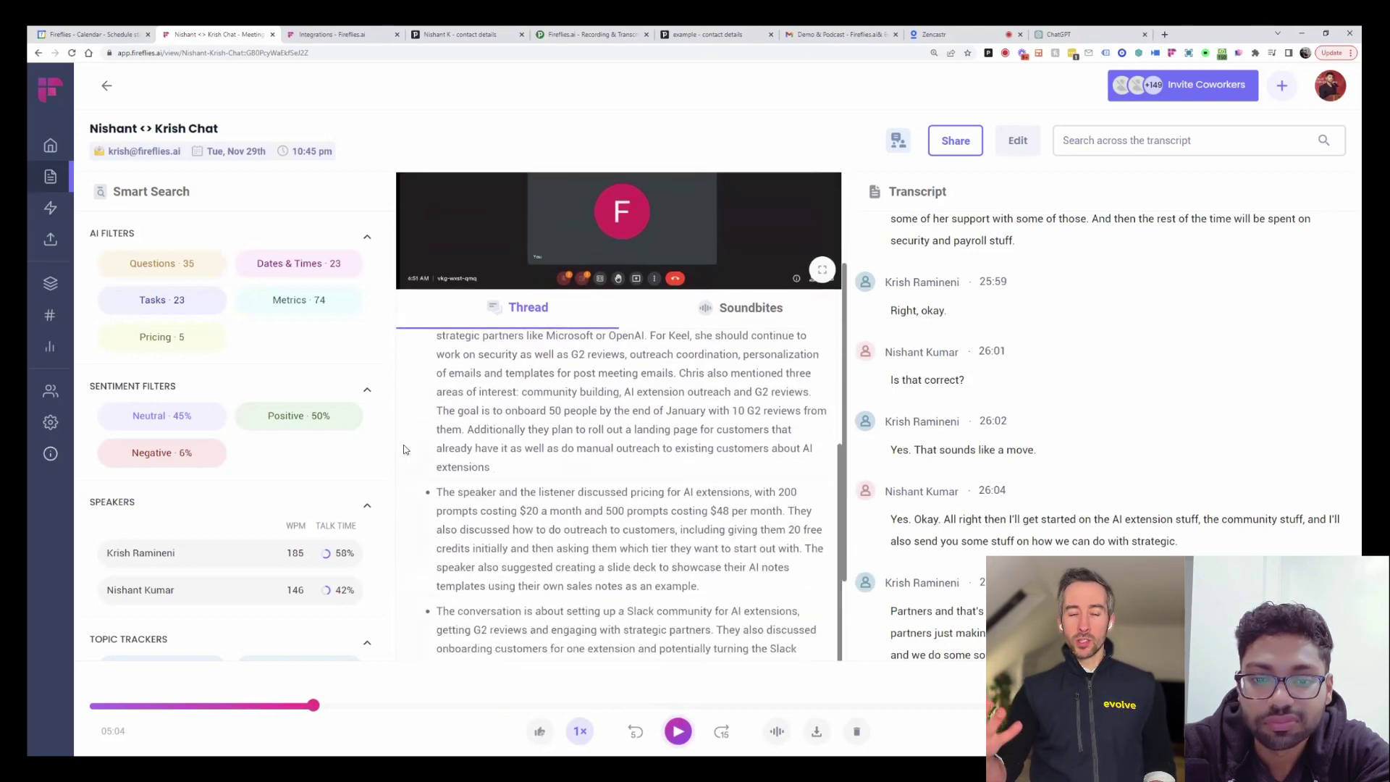
scroll(403, 449, down, 1)
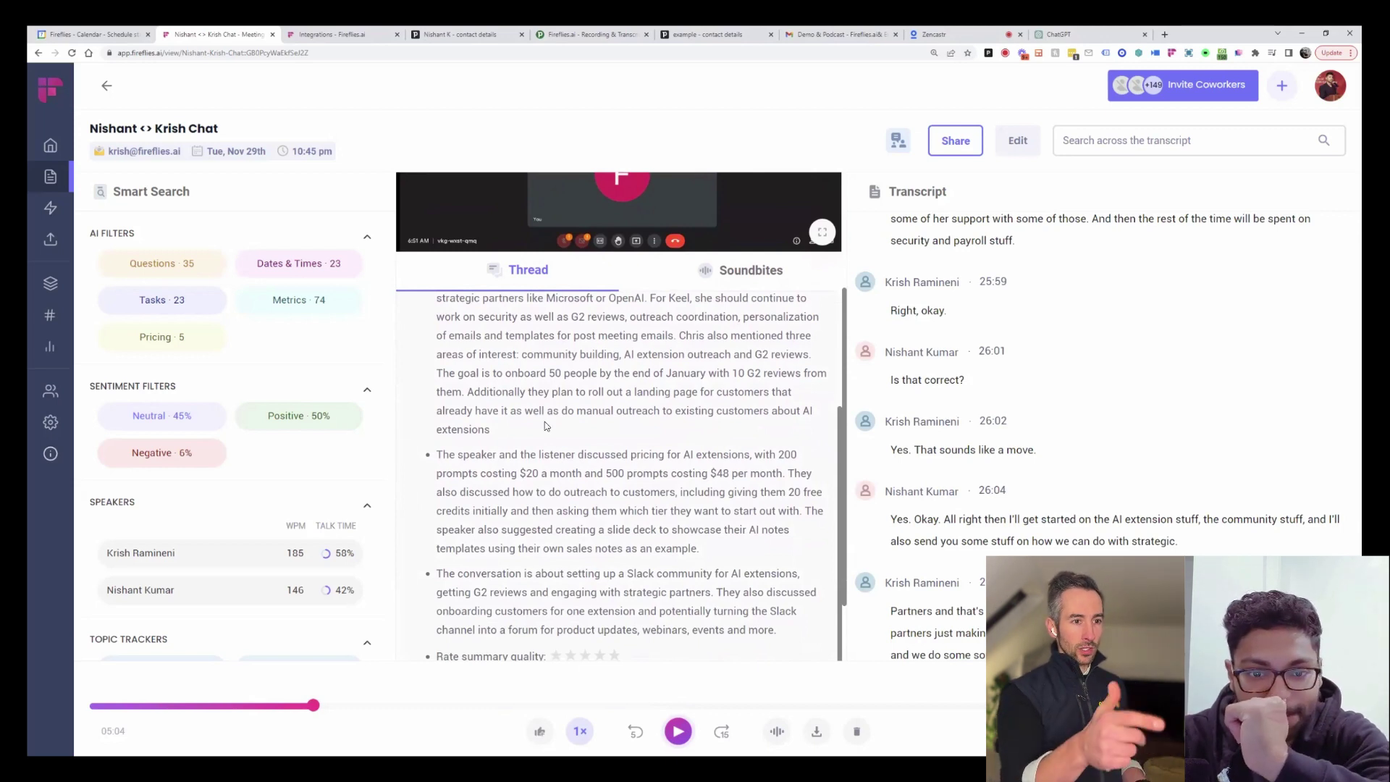
scroll(547, 430, up, 1)
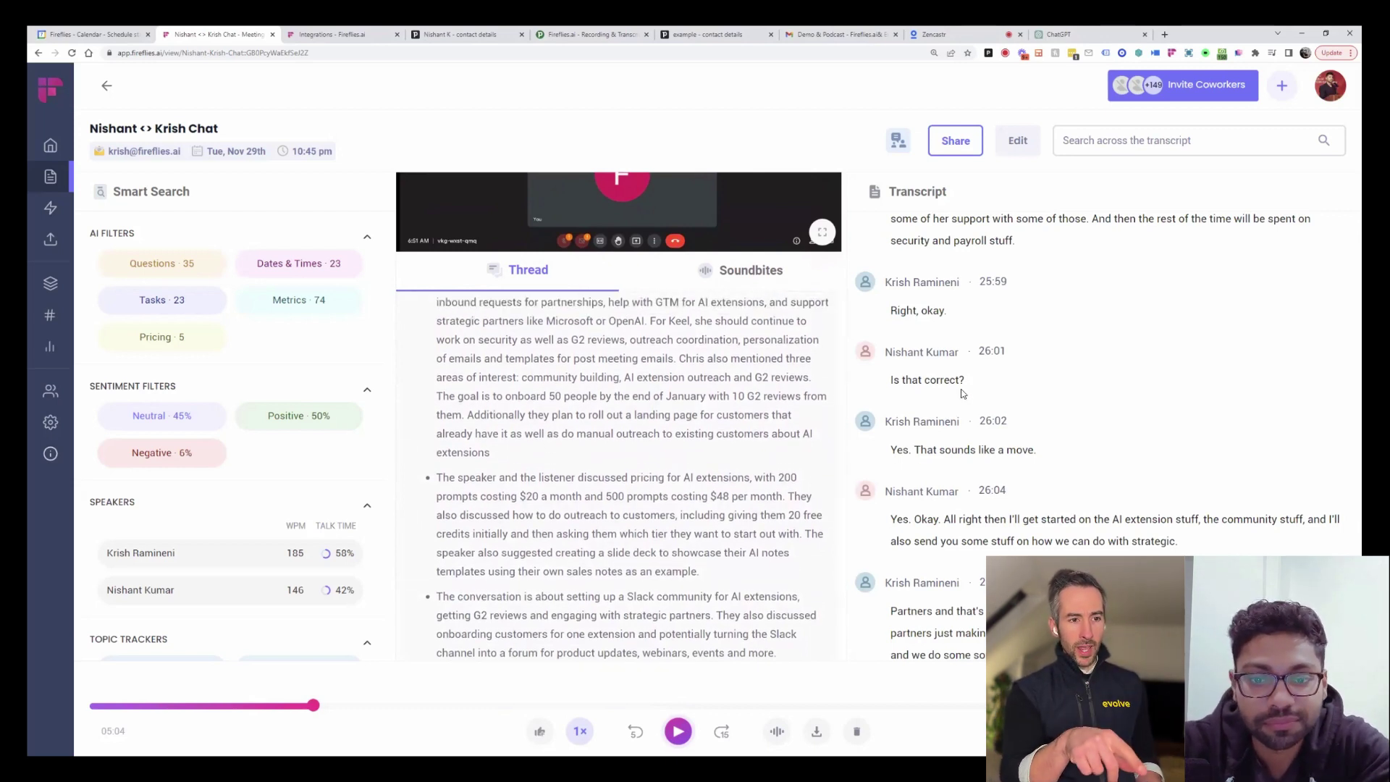
mouse_move(946, 355)
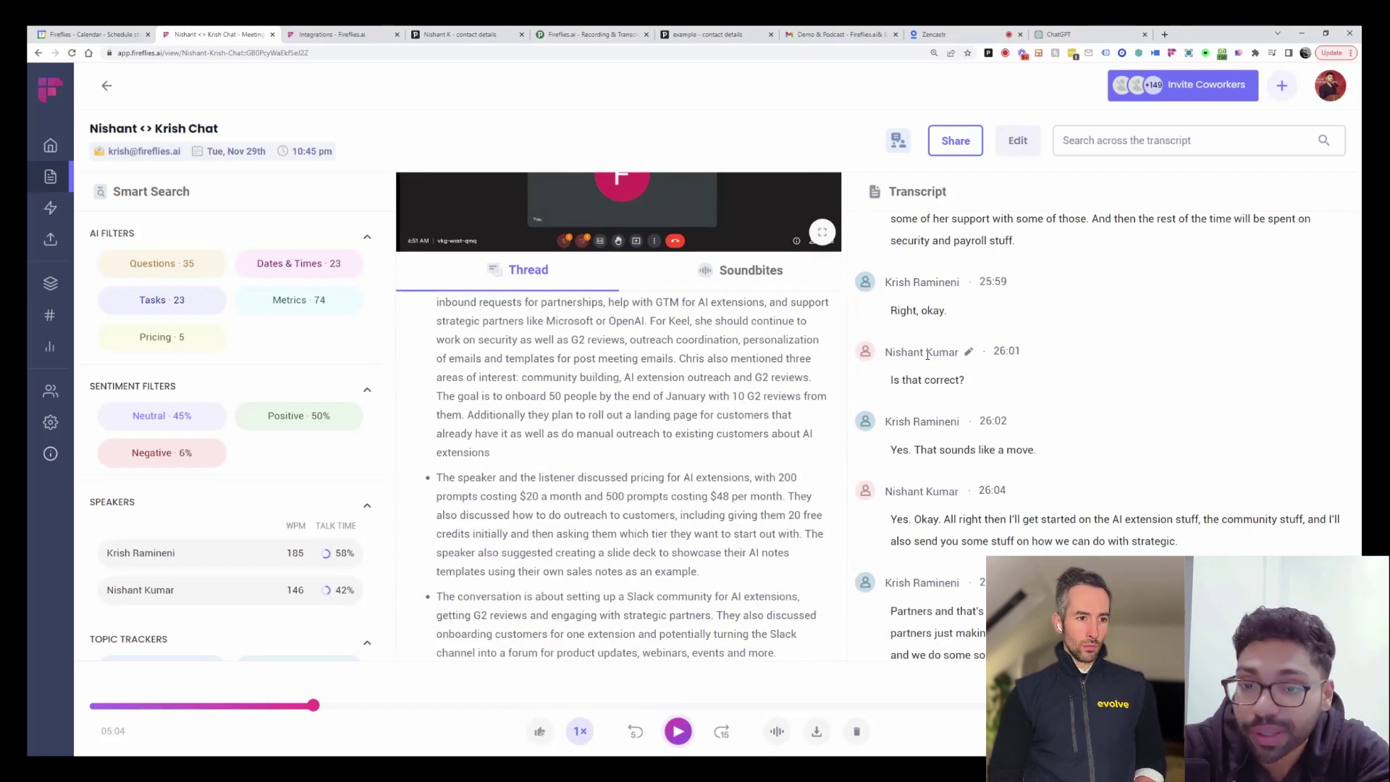
scroll(720, 435, up, 3)
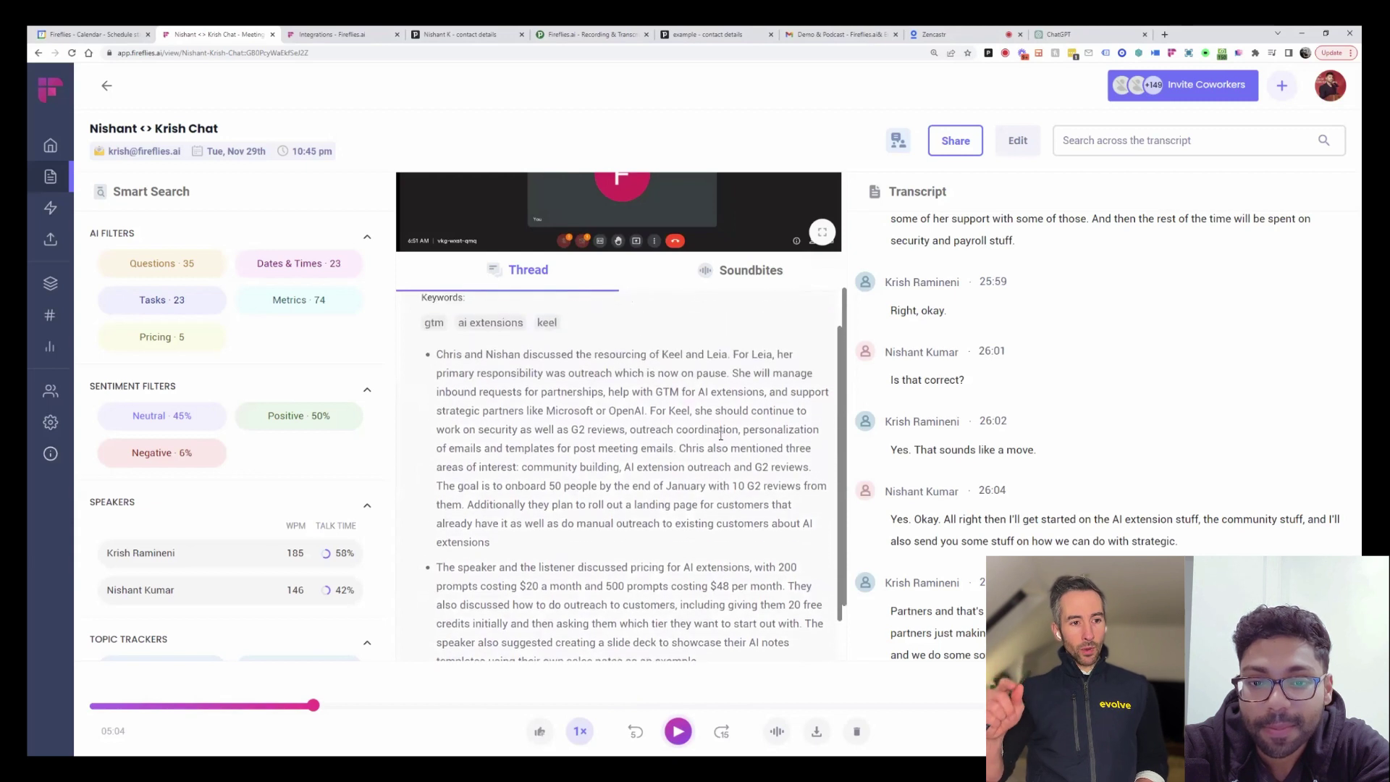
scroll(720, 434, up, 1)
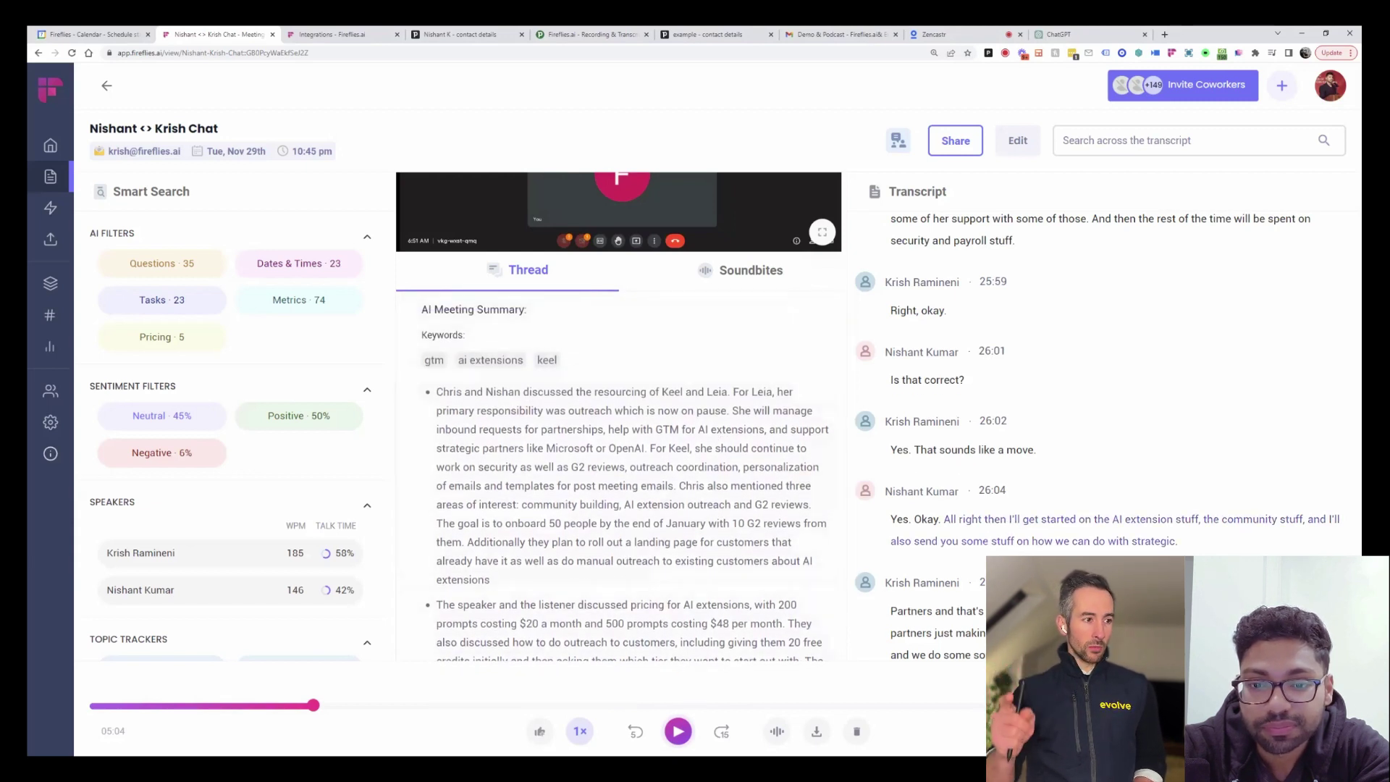
- Select the 26:04 transcript utterance, then dismiss the selection without a soundbite
drag(1178, 541, 894, 523)
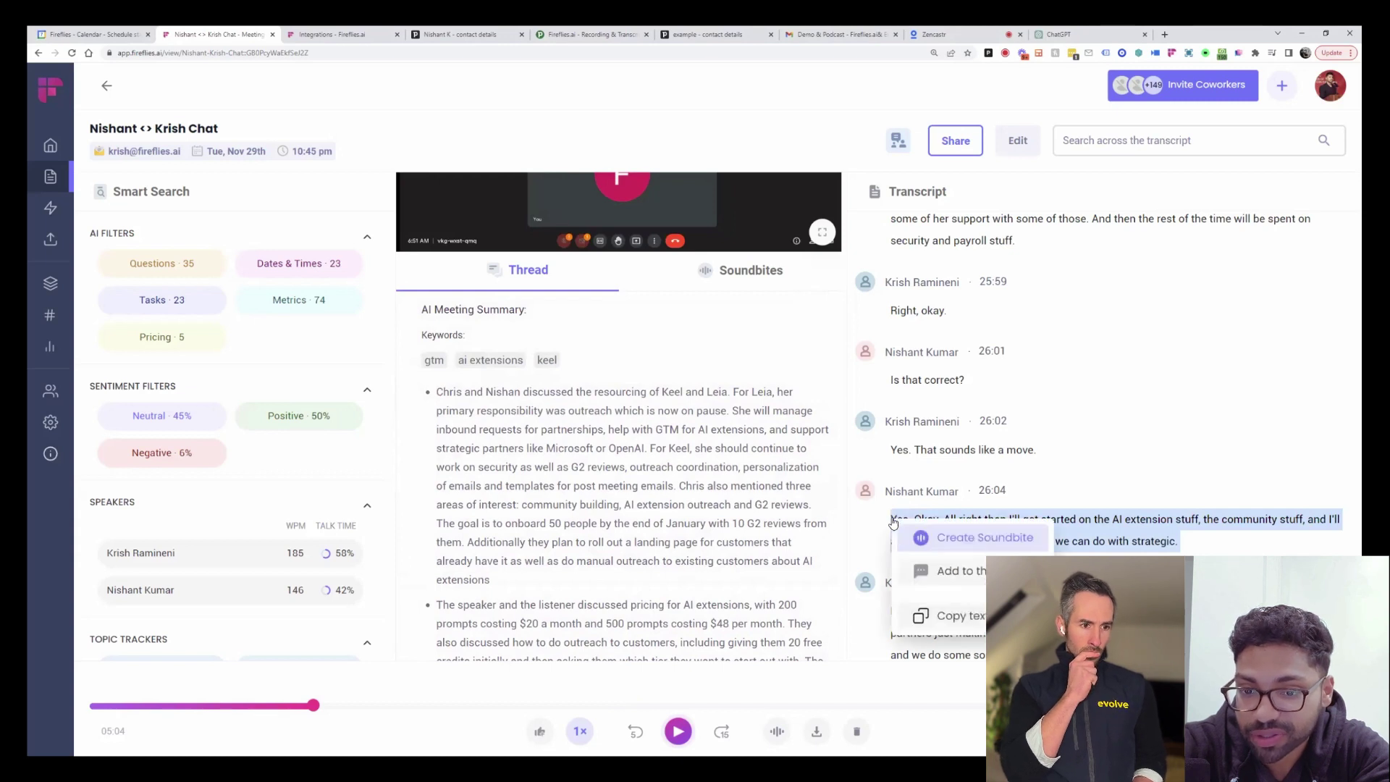
click(738, 534)
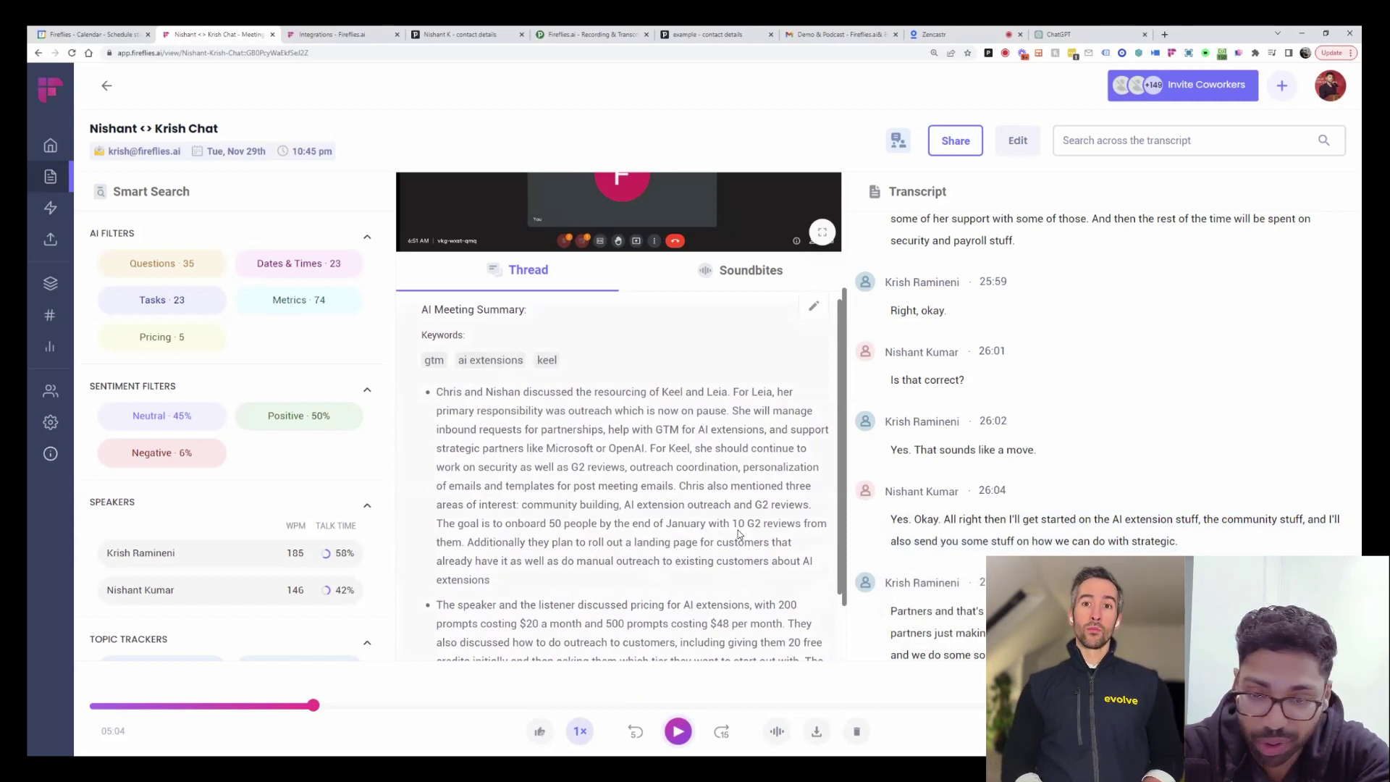
scroll(1070, 446, down, 1)
scroll(1070, 446, down, 5)
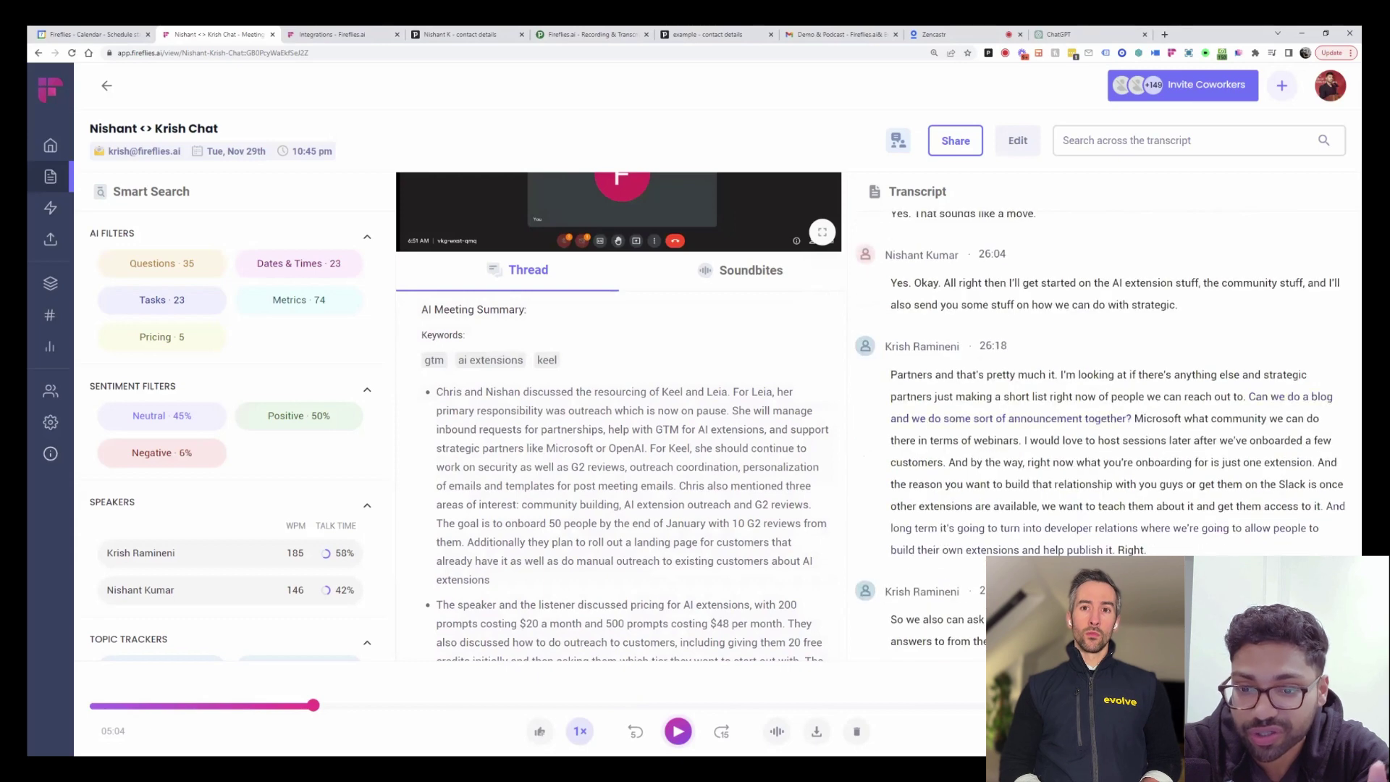
- Create a soundbite from the whole 26:18 transcript paragraph
triple_click(894, 376)
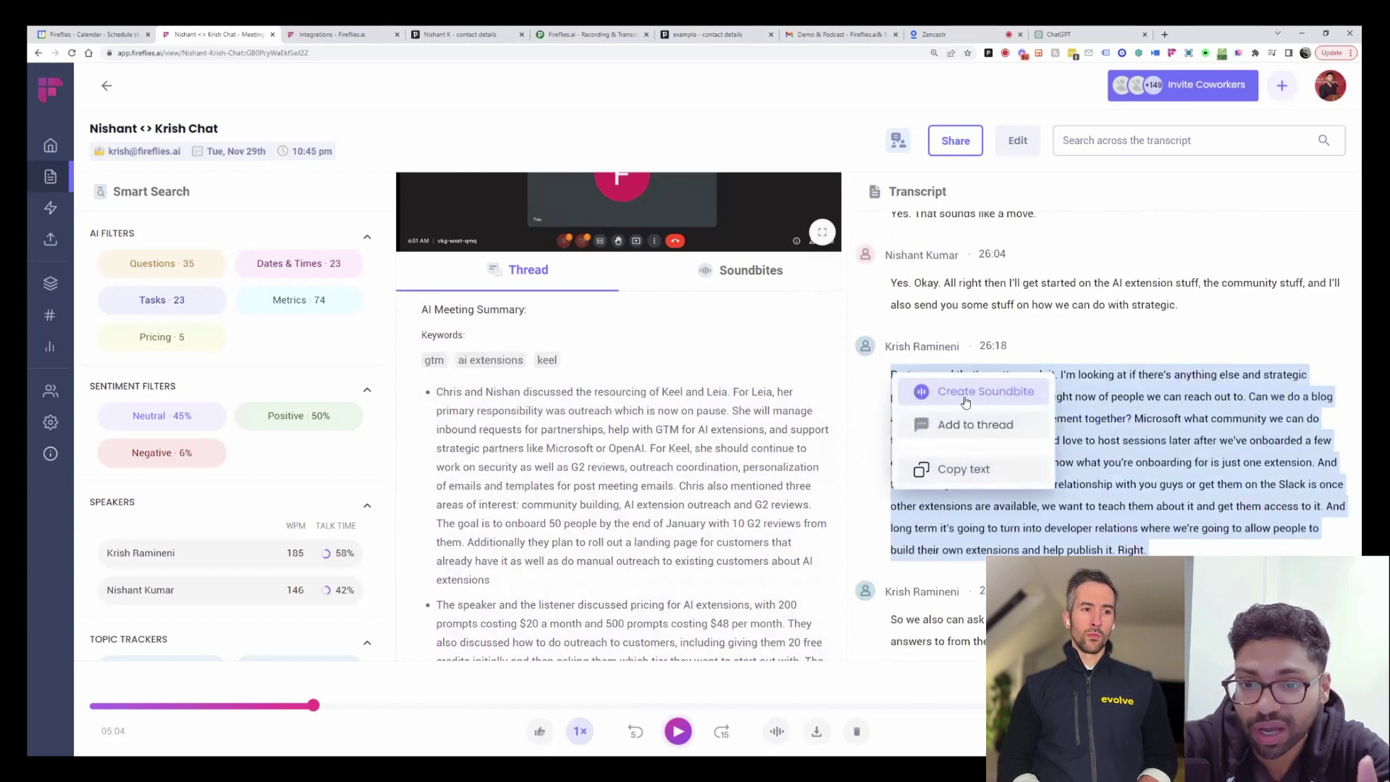
click(967, 397)
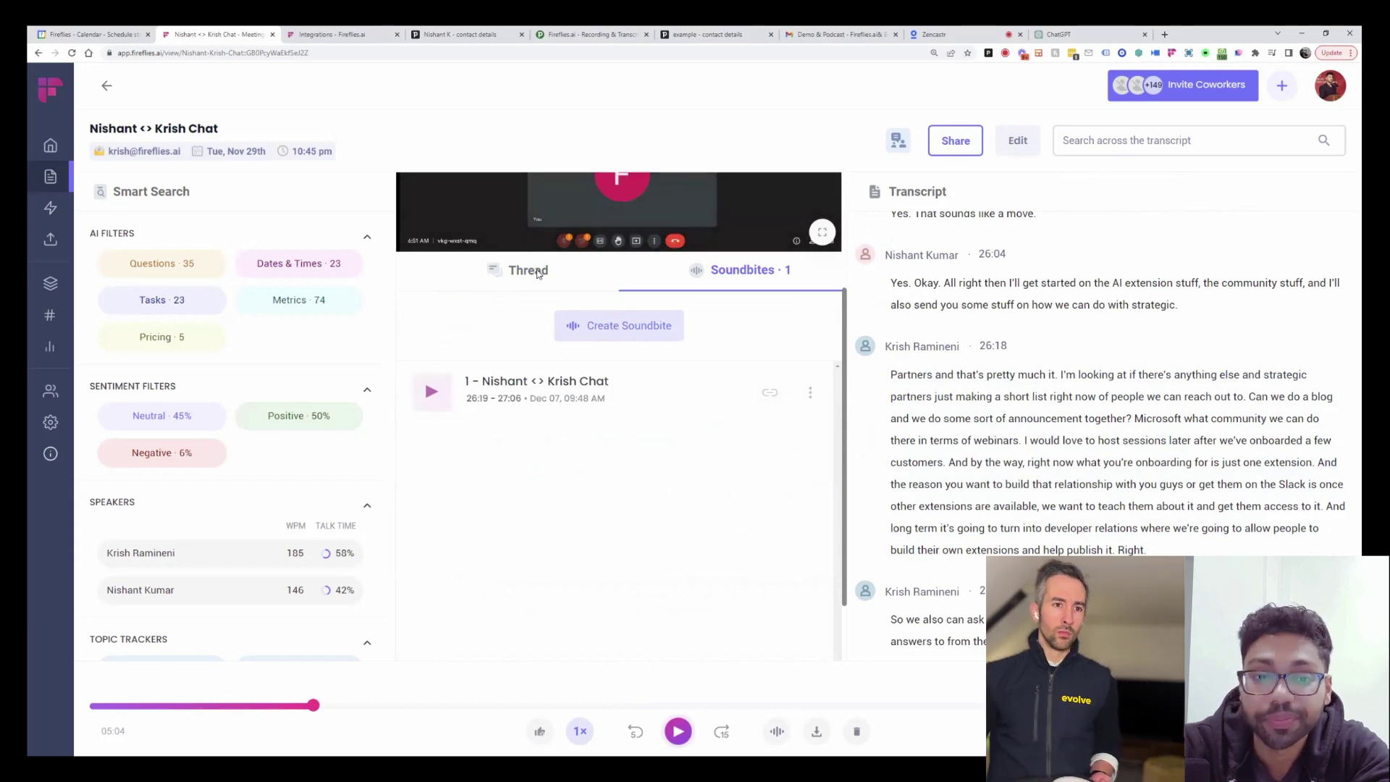
scroll(646, 426, down, 2)
scroll(646, 425, down, 2)
scroll(664, 391, up, 2)
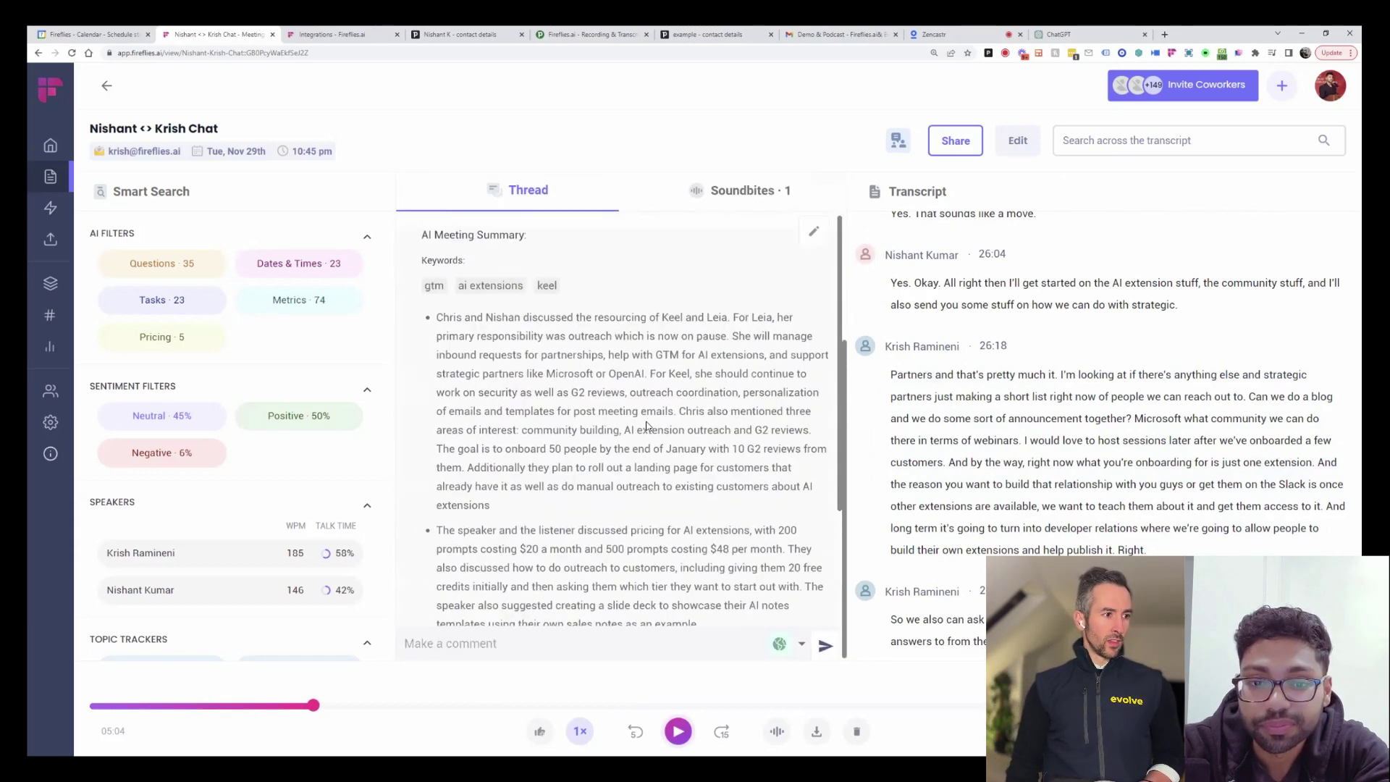
scroll(664, 394, up, 3)
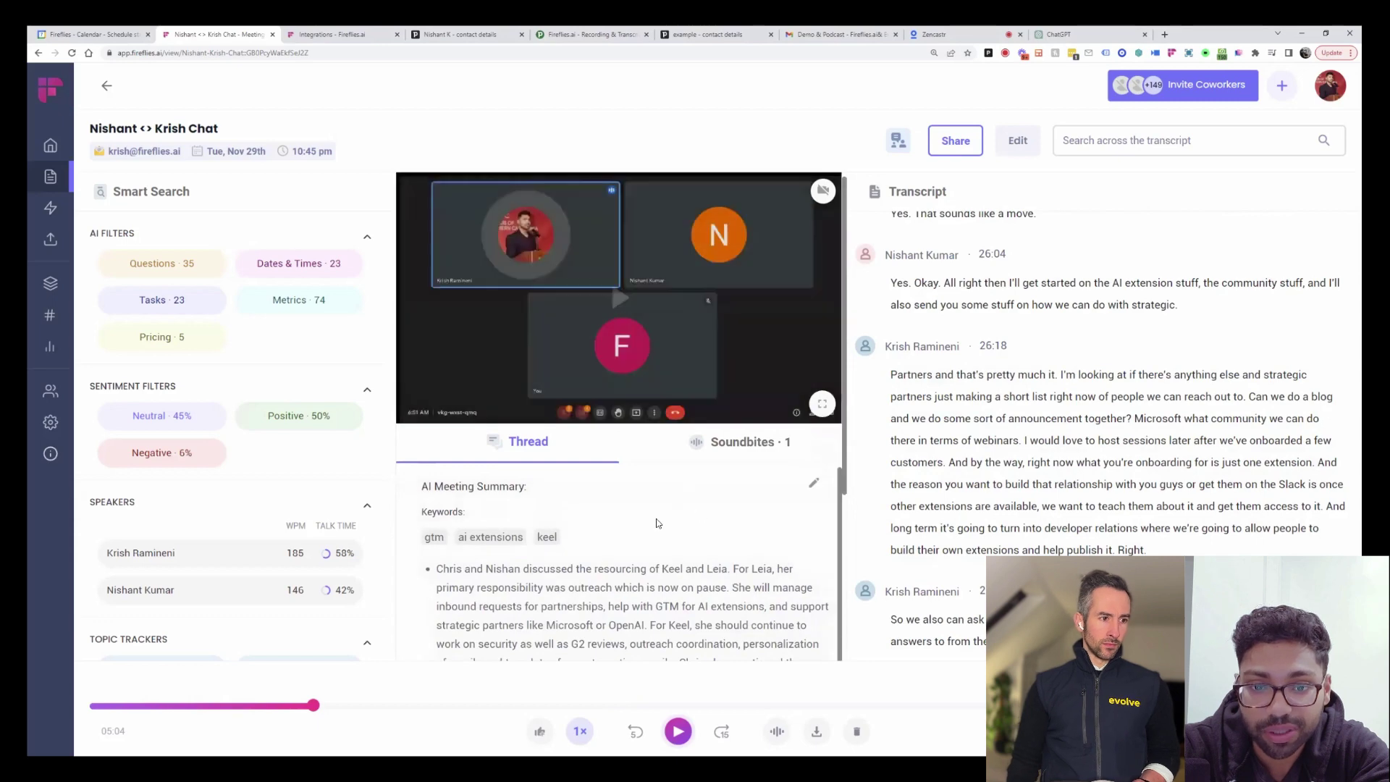
scroll(656, 523, down, 3)
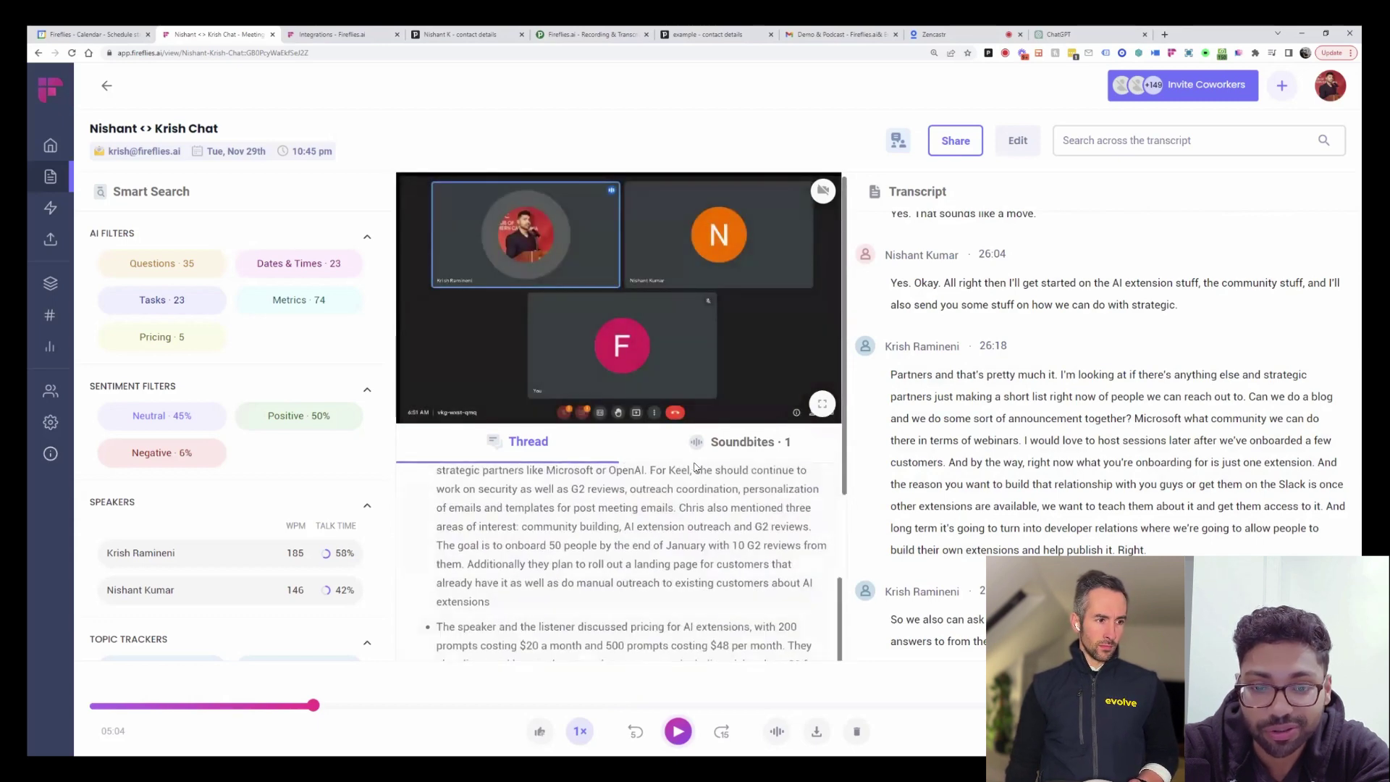
scroll(667, 446, down, 2)
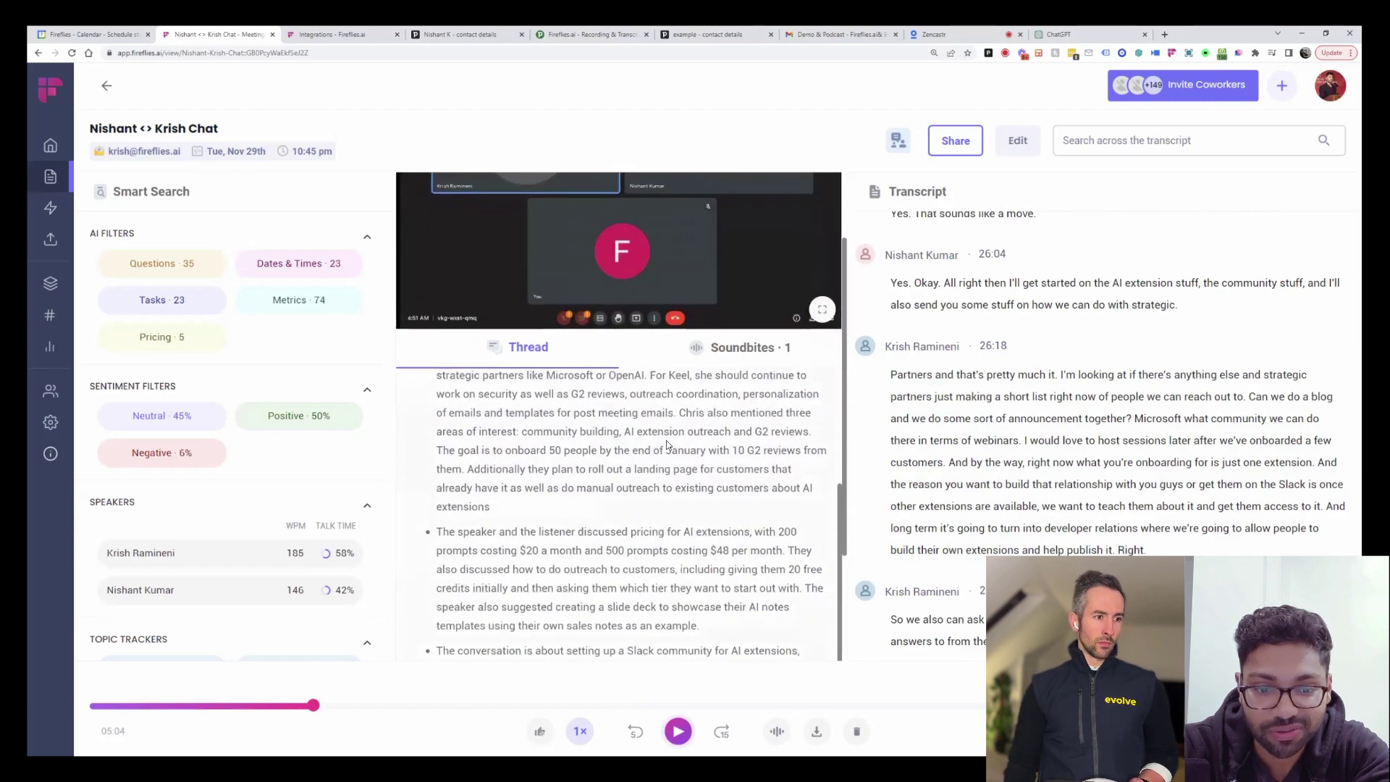
scroll(666, 445, up, 1)
scroll(667, 441, up, 2)
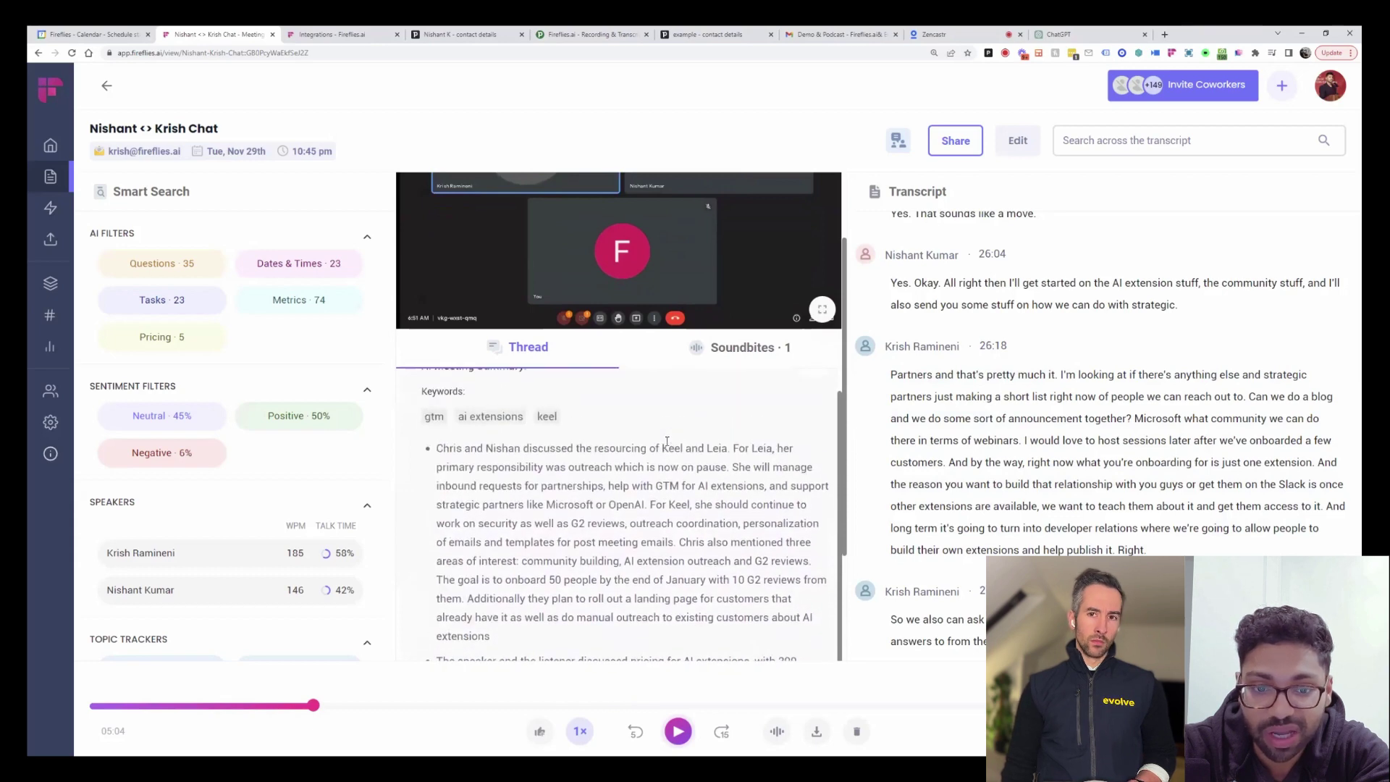
scroll(667, 441, down, 3)
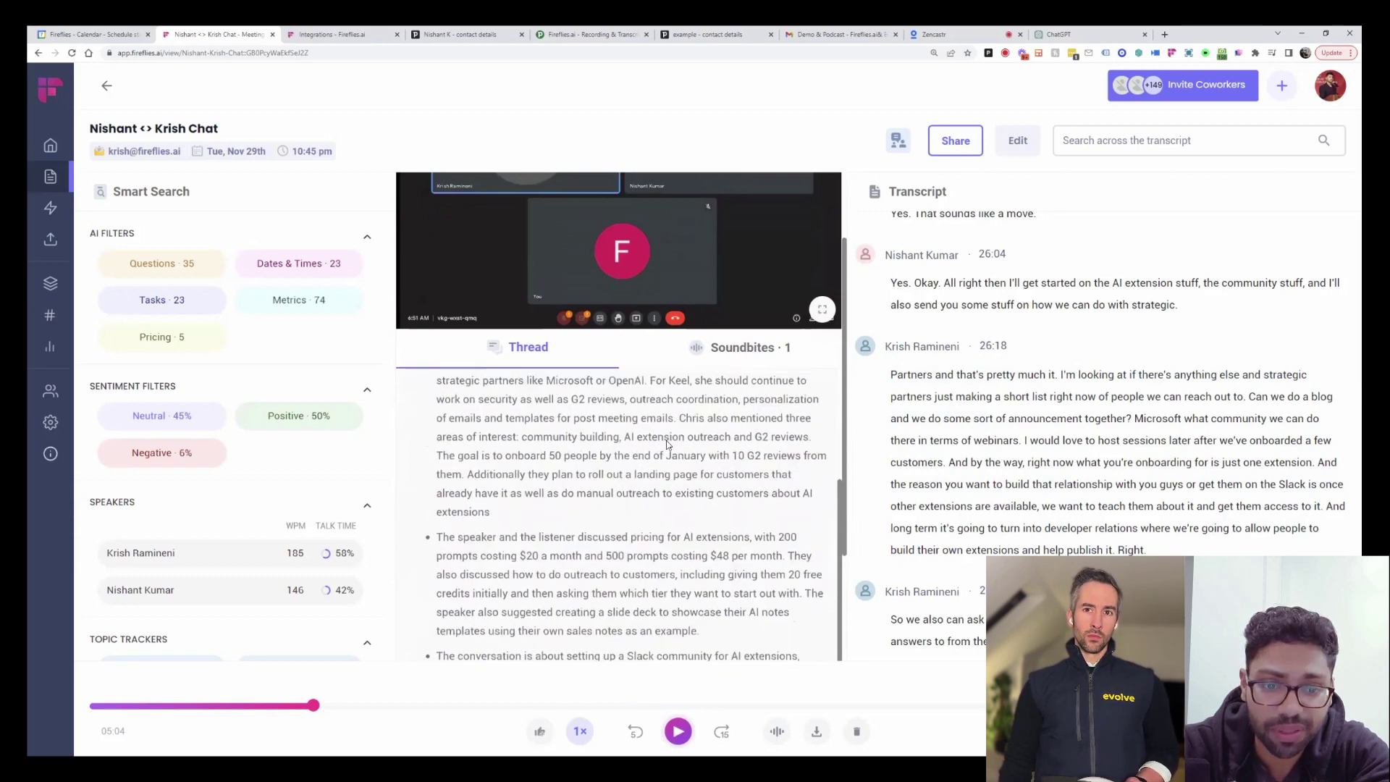
scroll(671, 420, up, 4)
scroll(683, 358, up, 2)
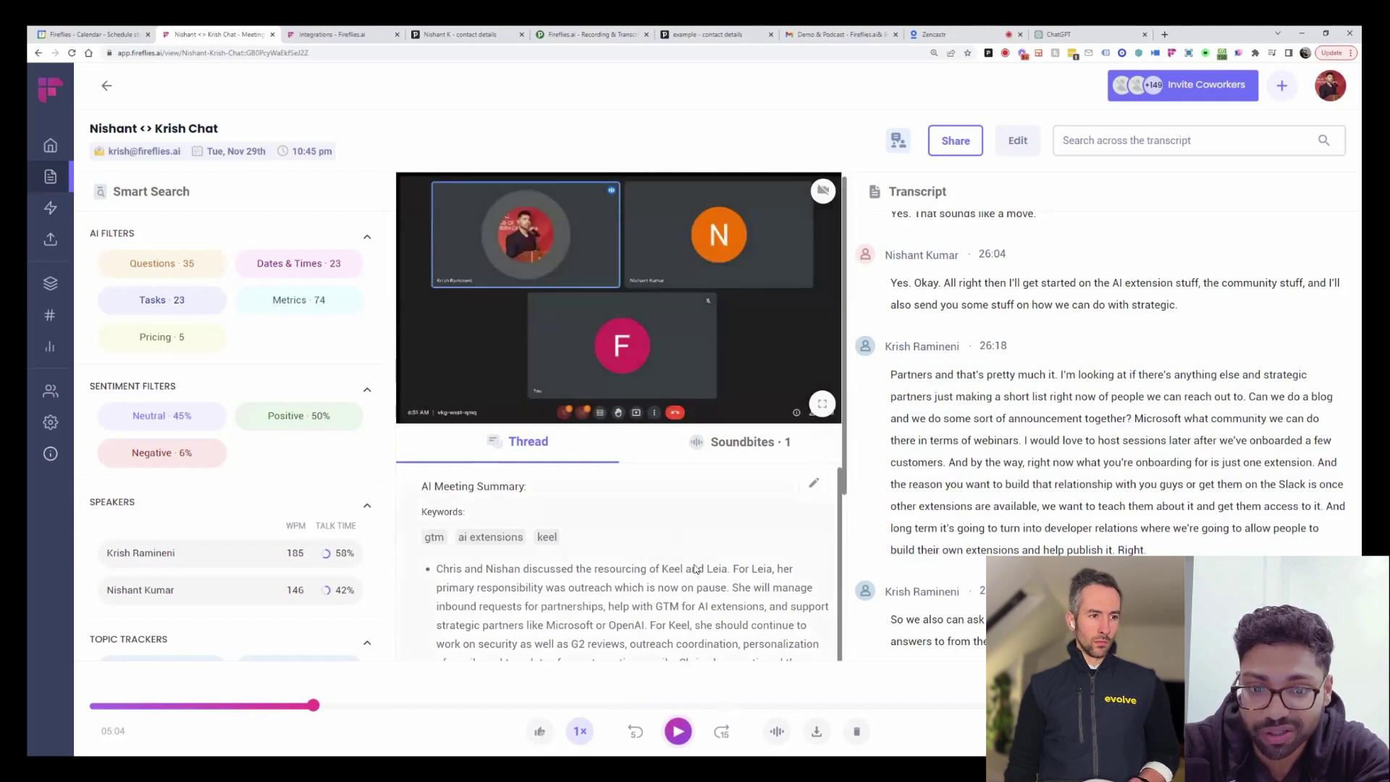
scroll(694, 579, down, 1)
scroll(693, 579, down, 3)
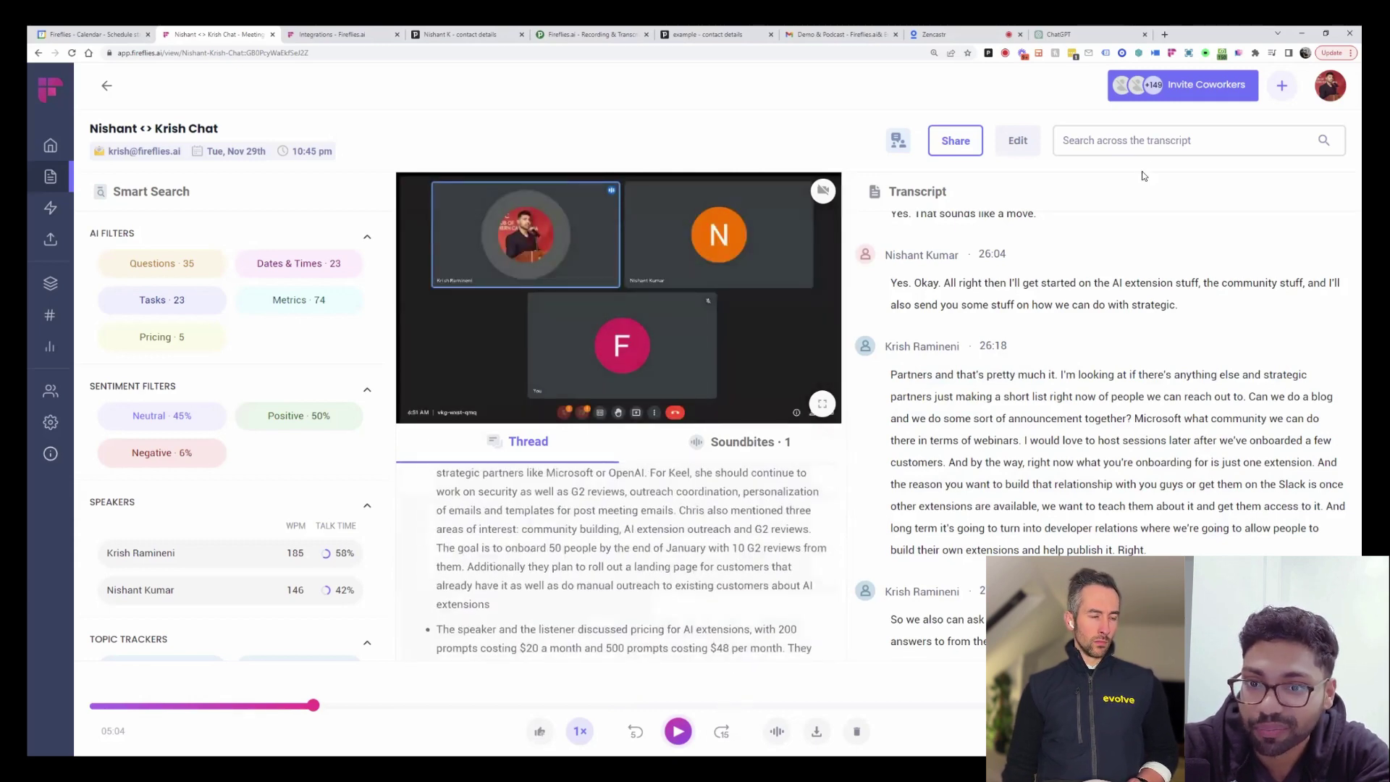
scroll(649, 596, up, 4)
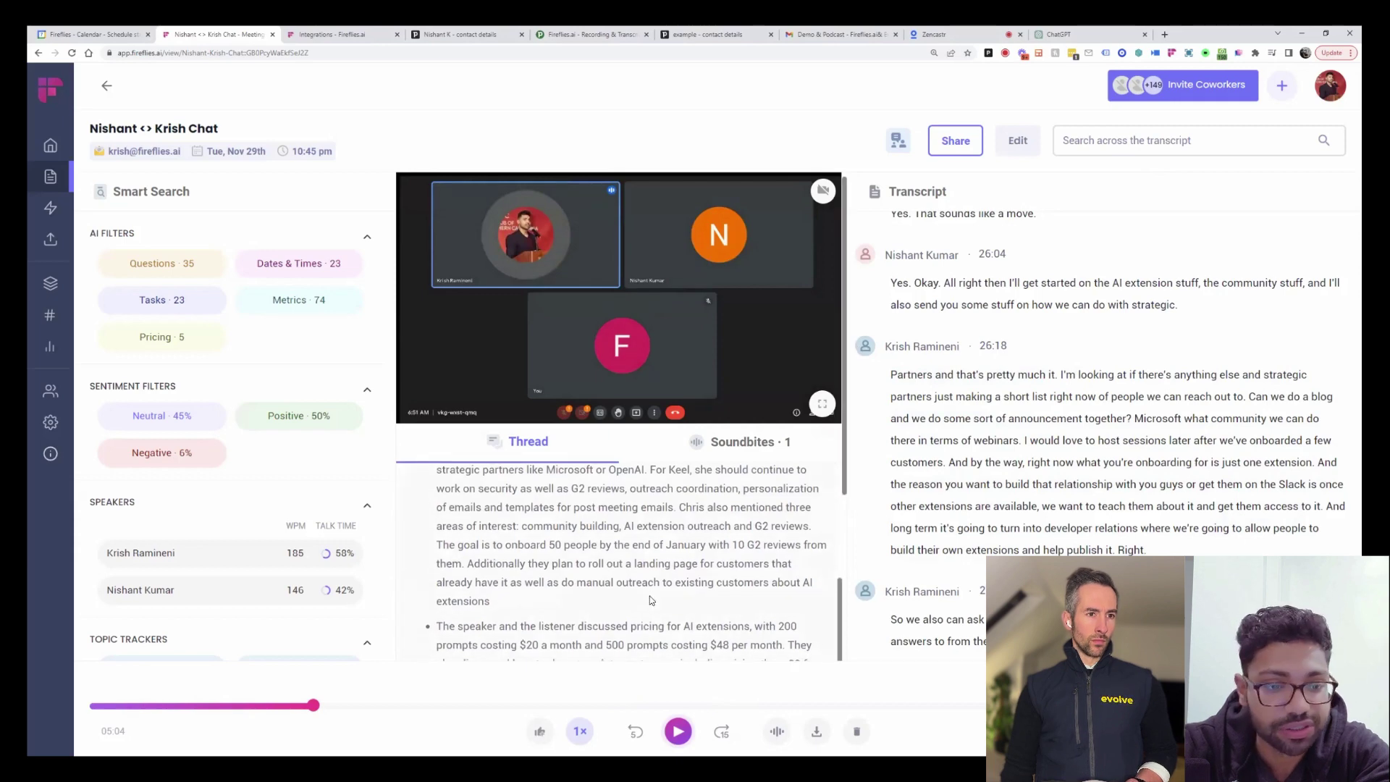
scroll(650, 586, down, 3)
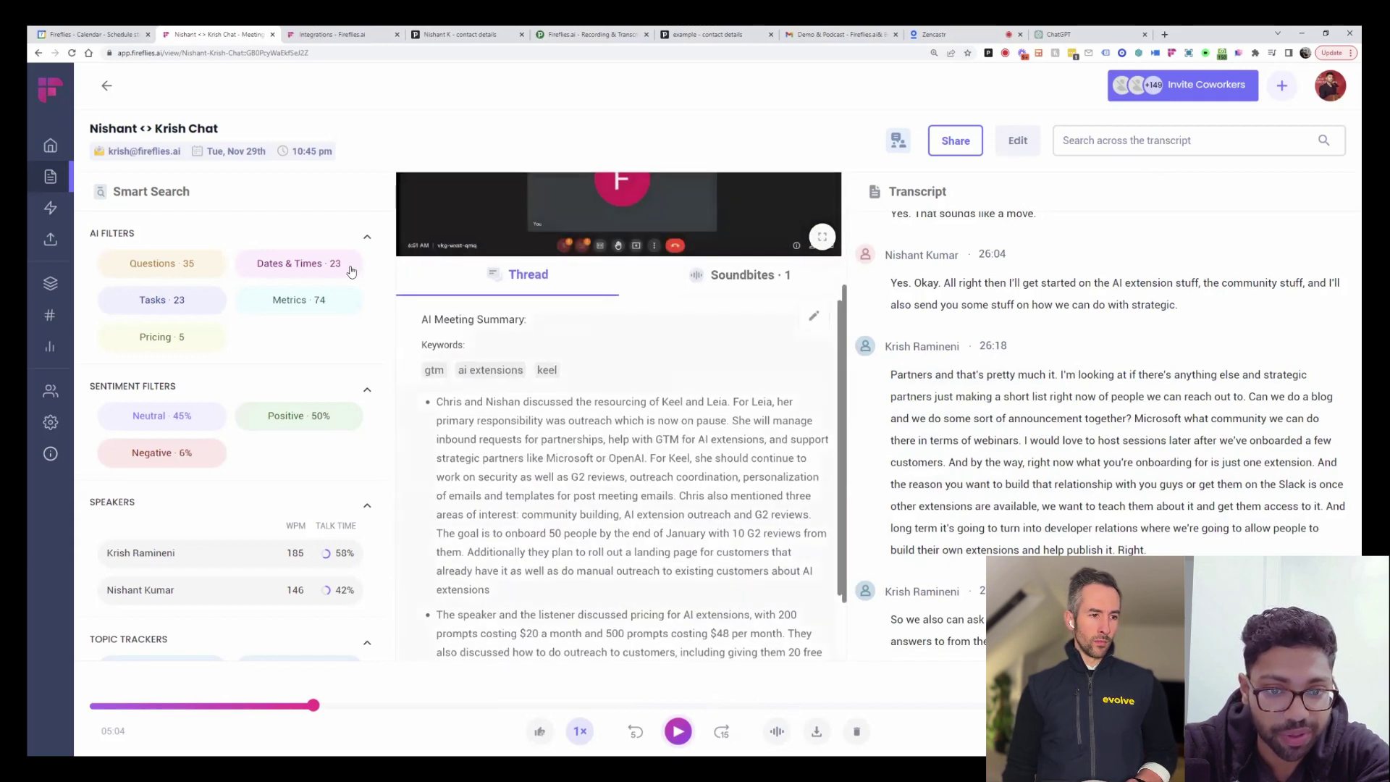
- Preview the Dates & Times, Metrics, Questions and Pricing AI filters, clearing each afterwards
scroll(219, 494, down, 2)
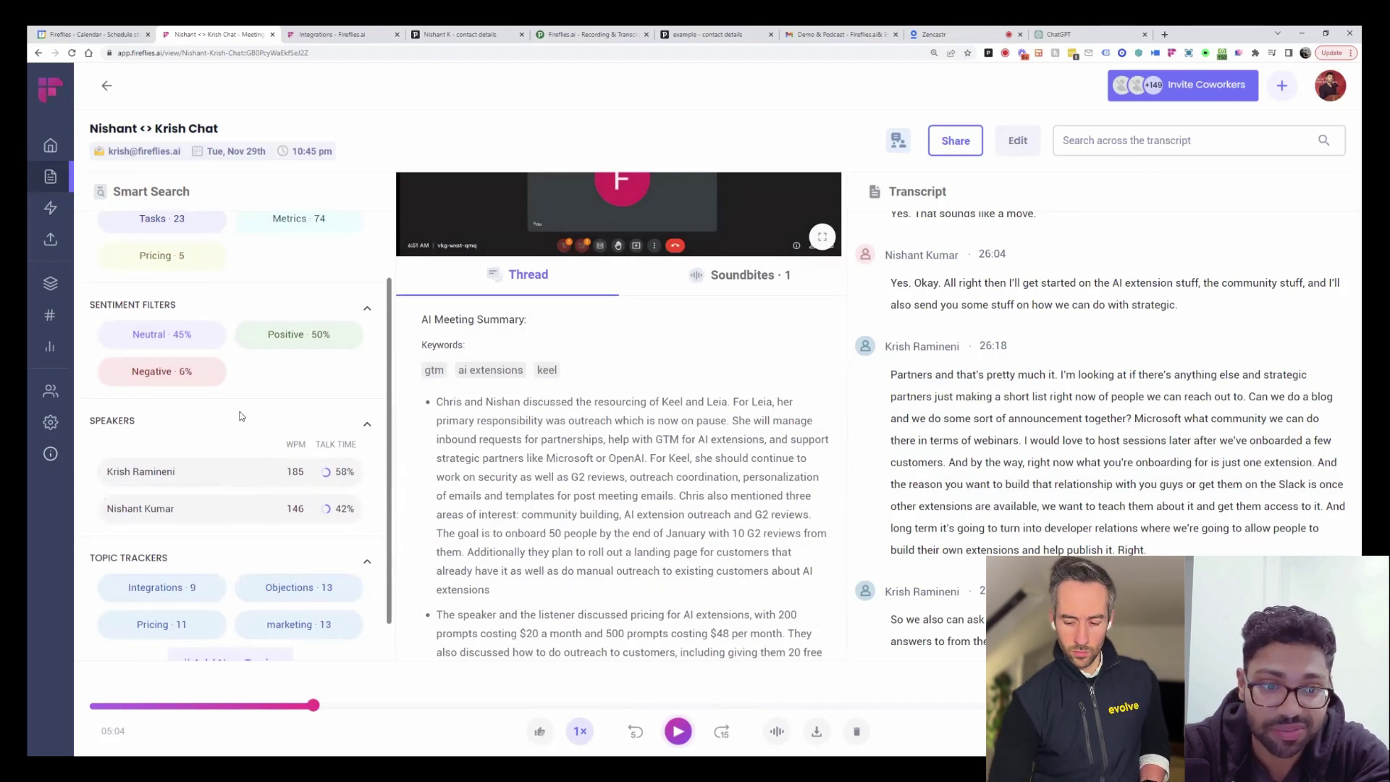
scroll(241, 416, up, 1)
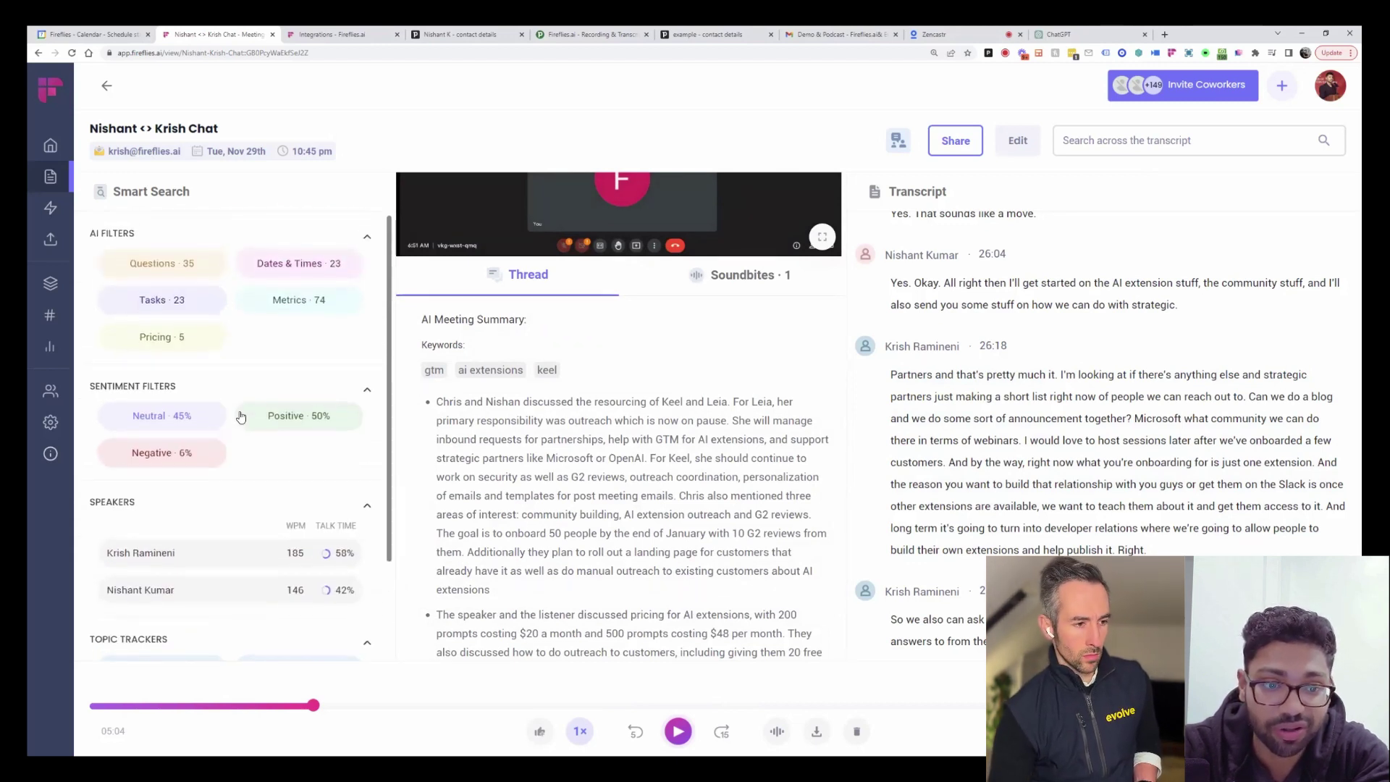
click(285, 270)
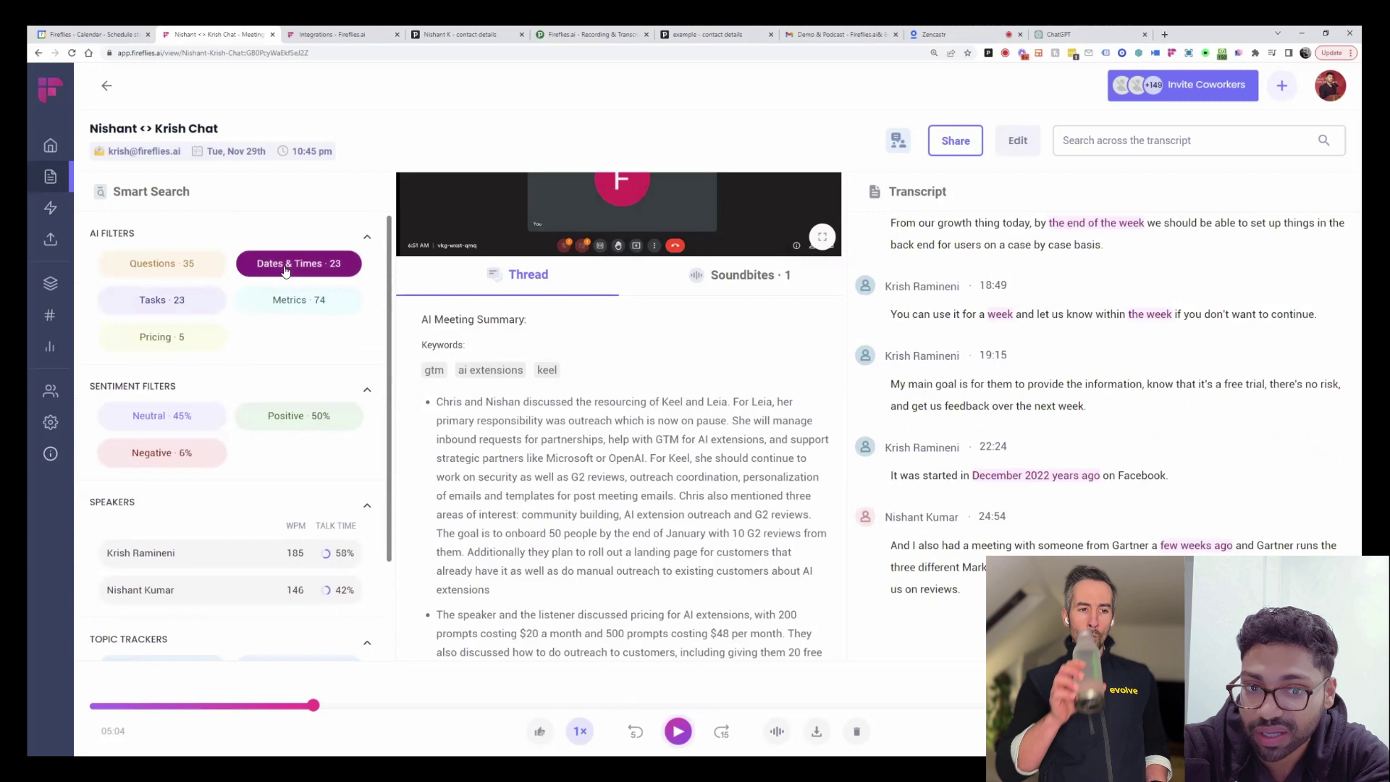
click(285, 271)
click(268, 310)
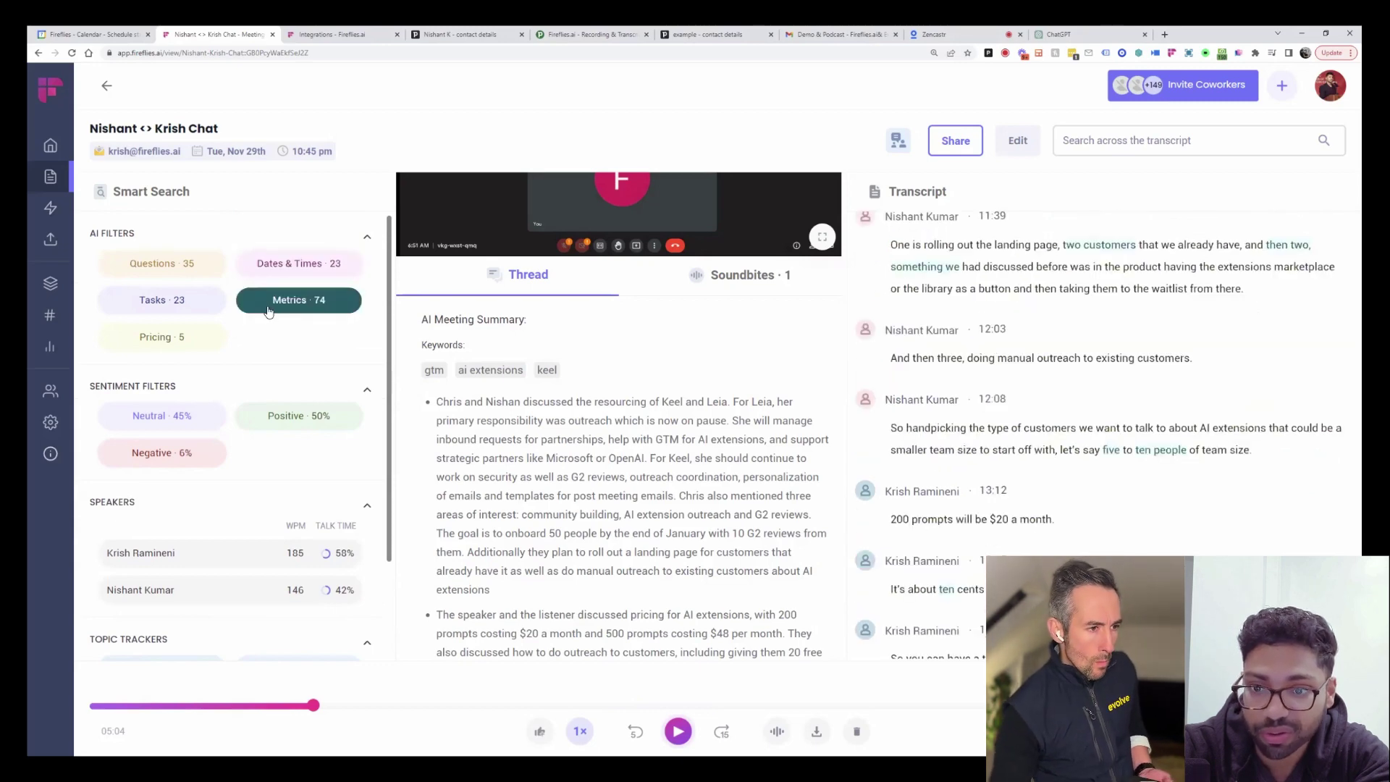
click(268, 310)
click(193, 280)
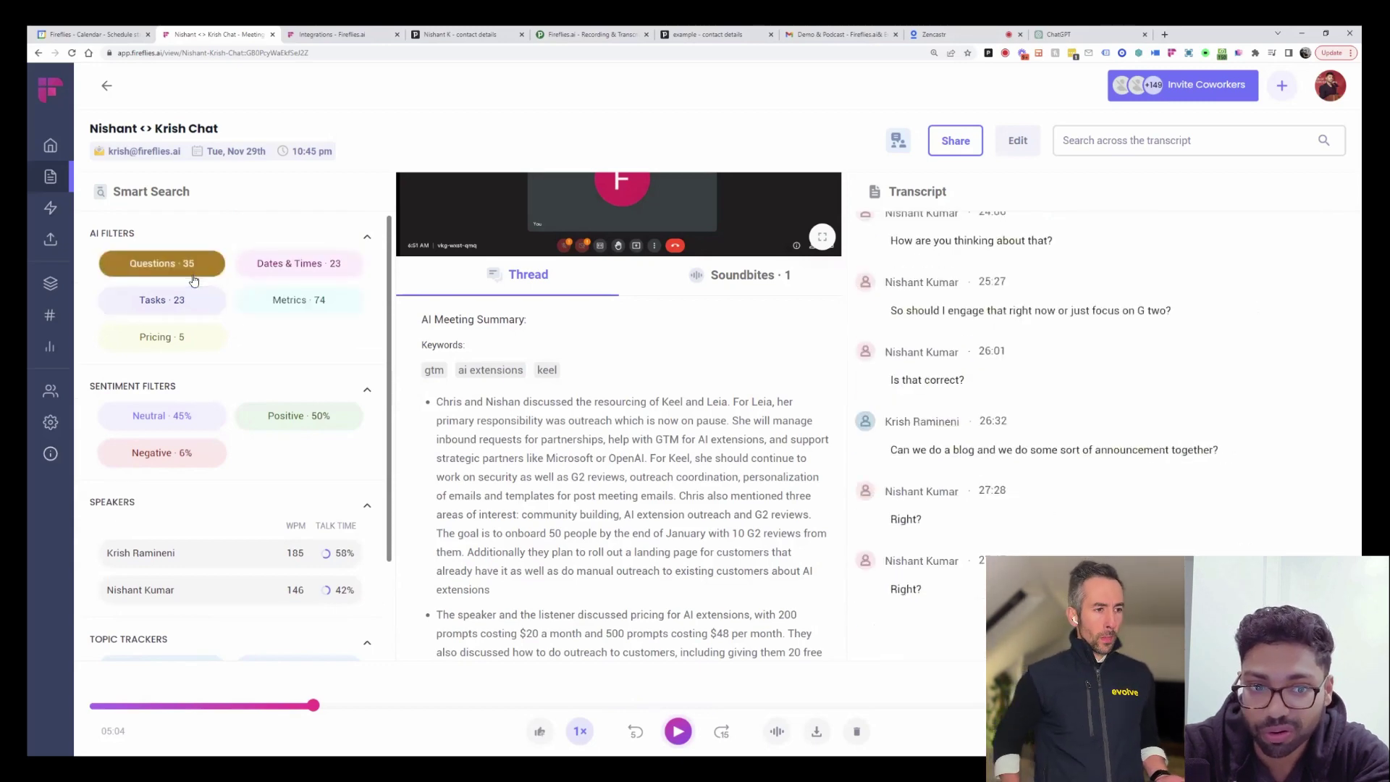
click(193, 280)
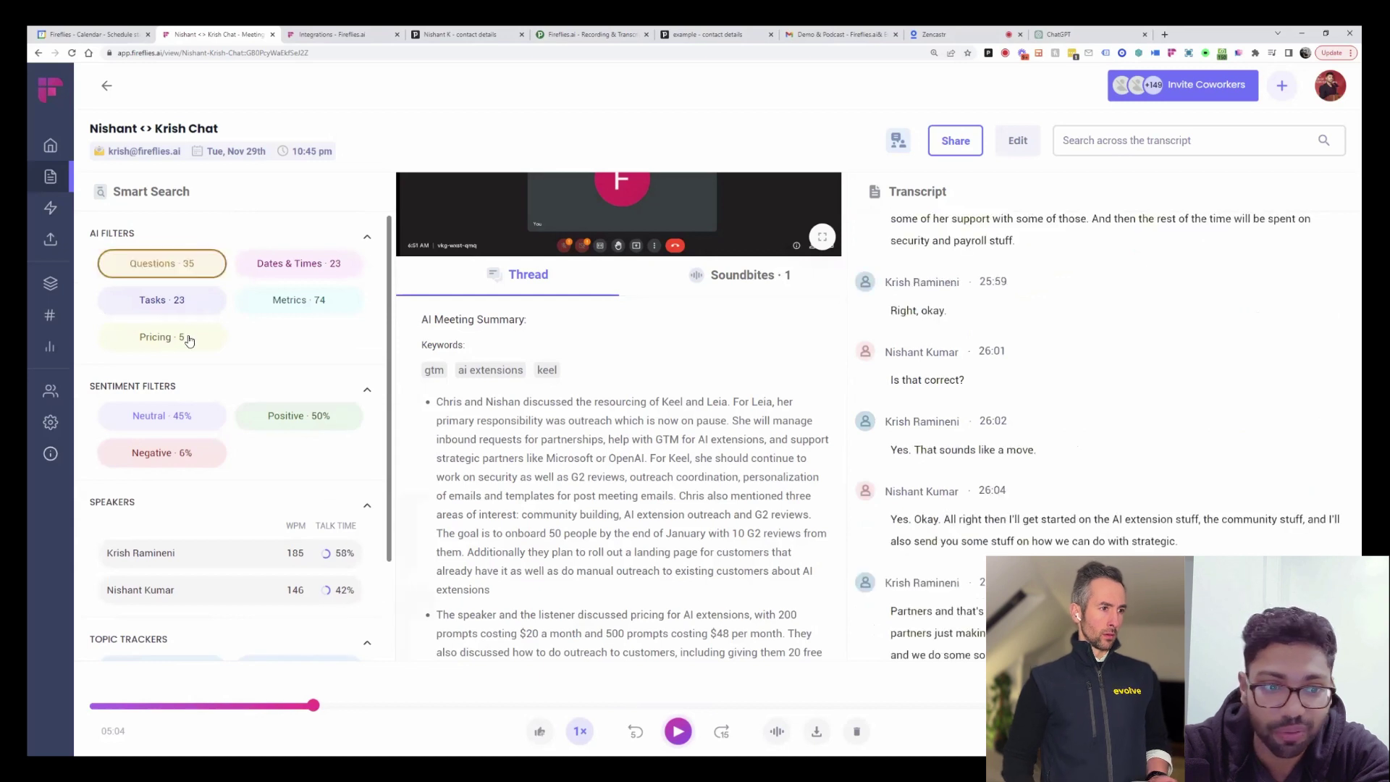
click(188, 339)
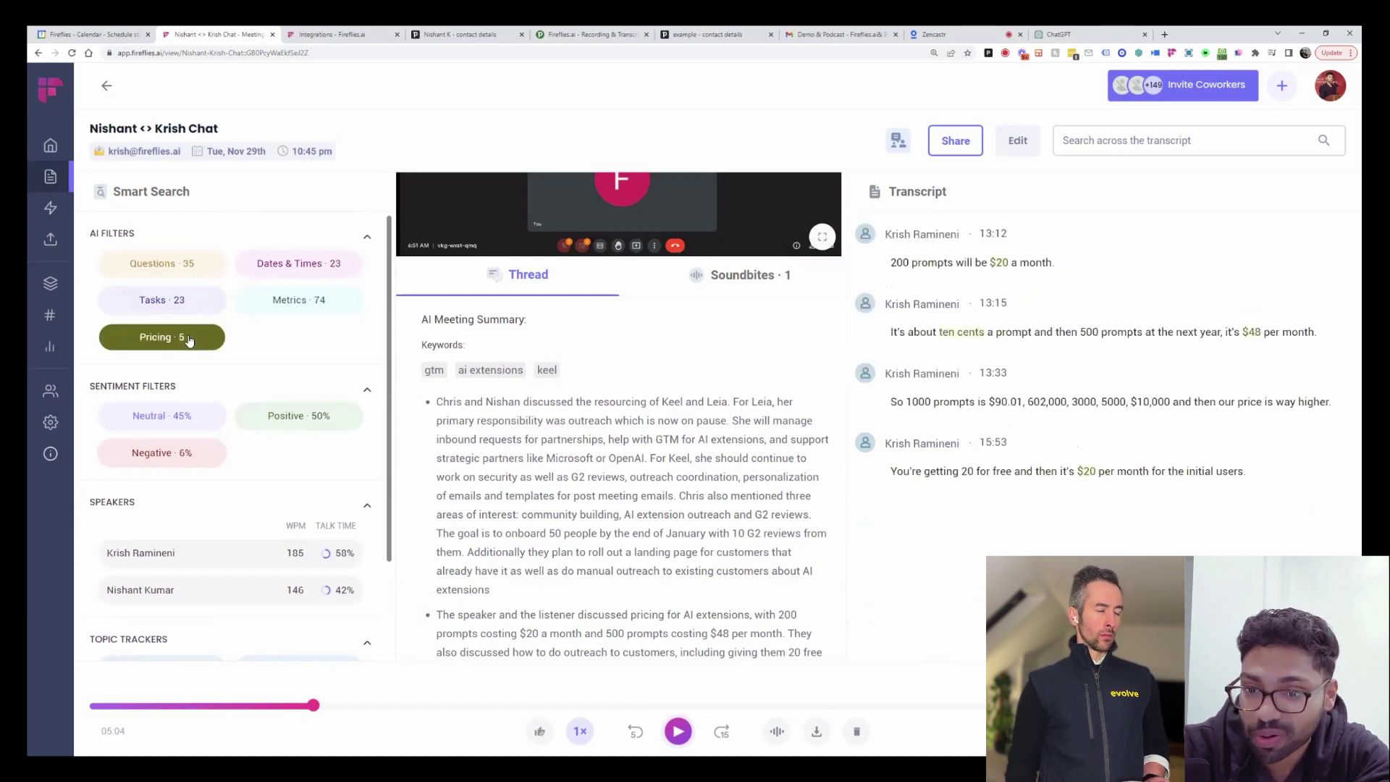
click(187, 338)
- Bring up the link options menu for Add New Topics
scroll(262, 425, down, 1)
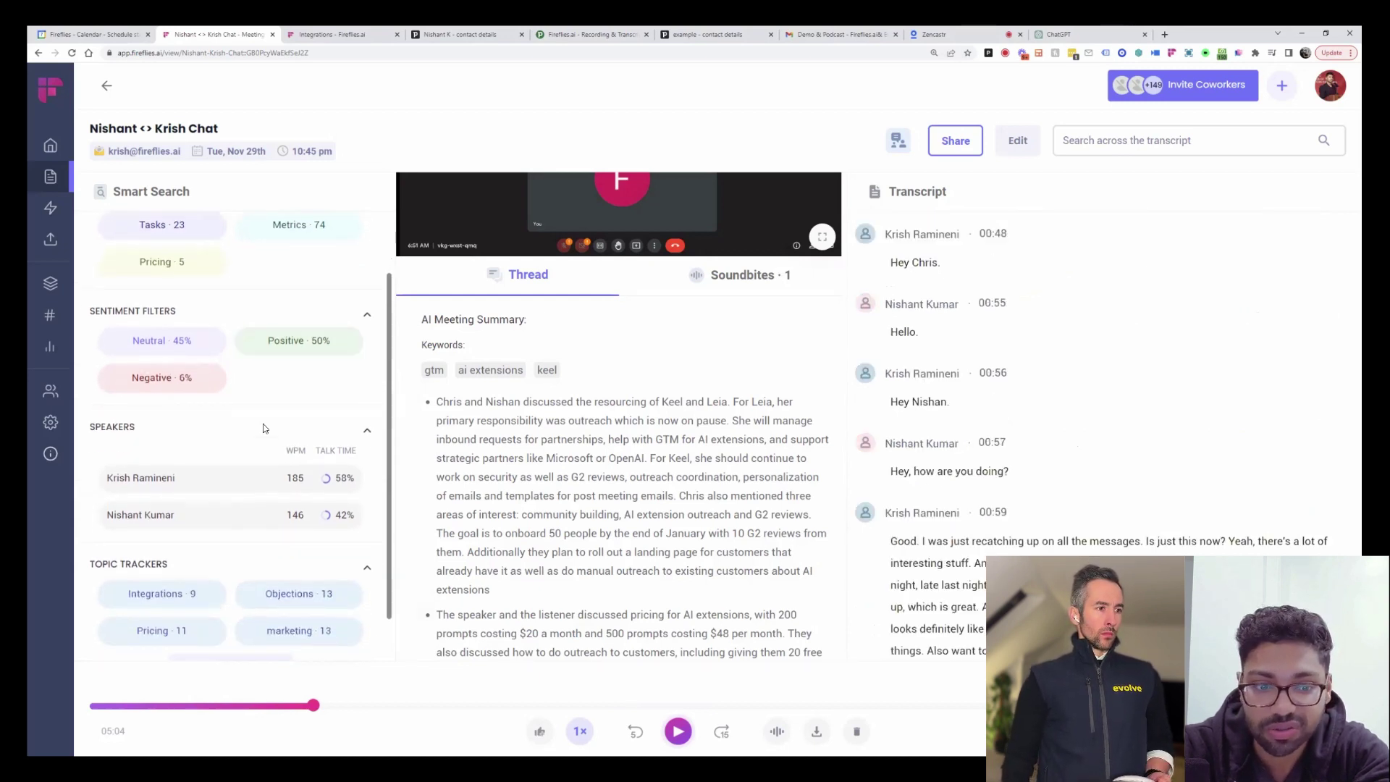
scroll(263, 423, down, 1)
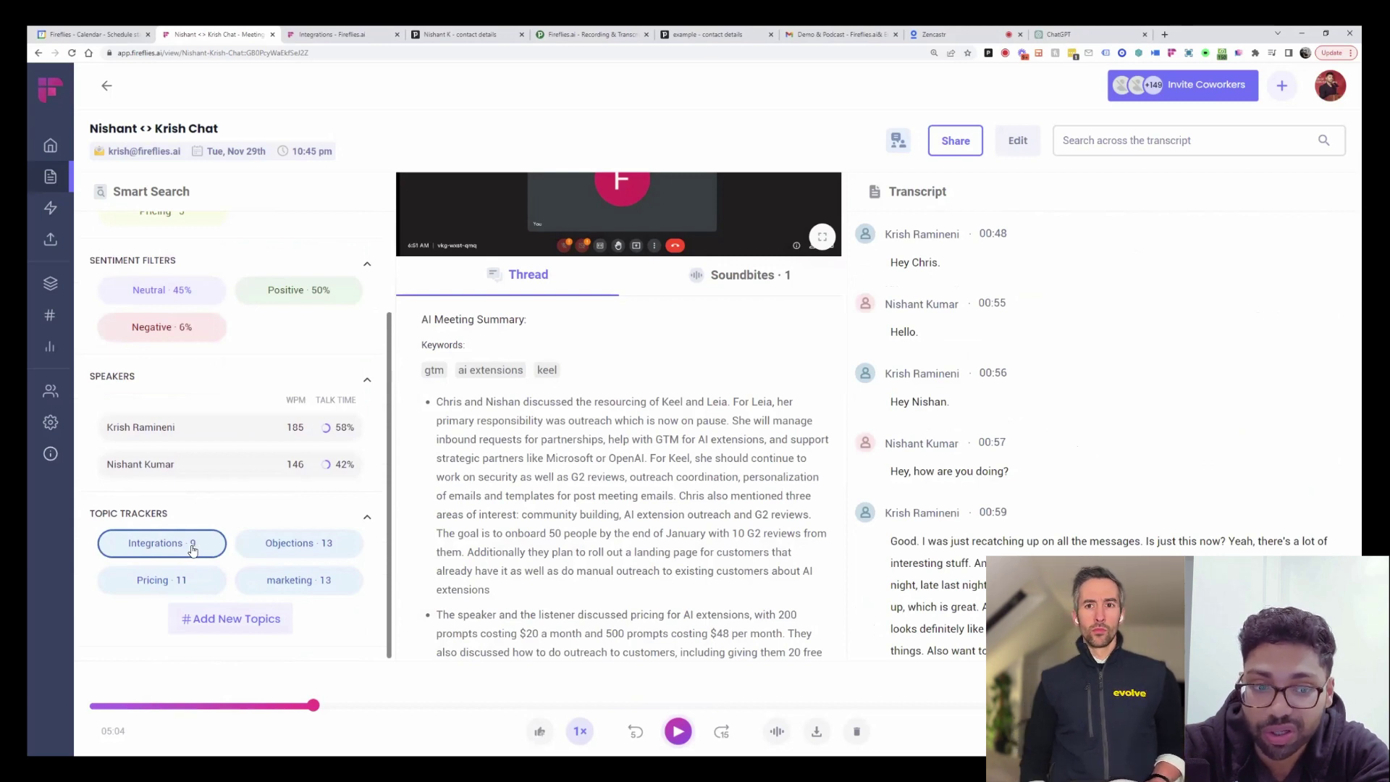
right_click(260, 626)
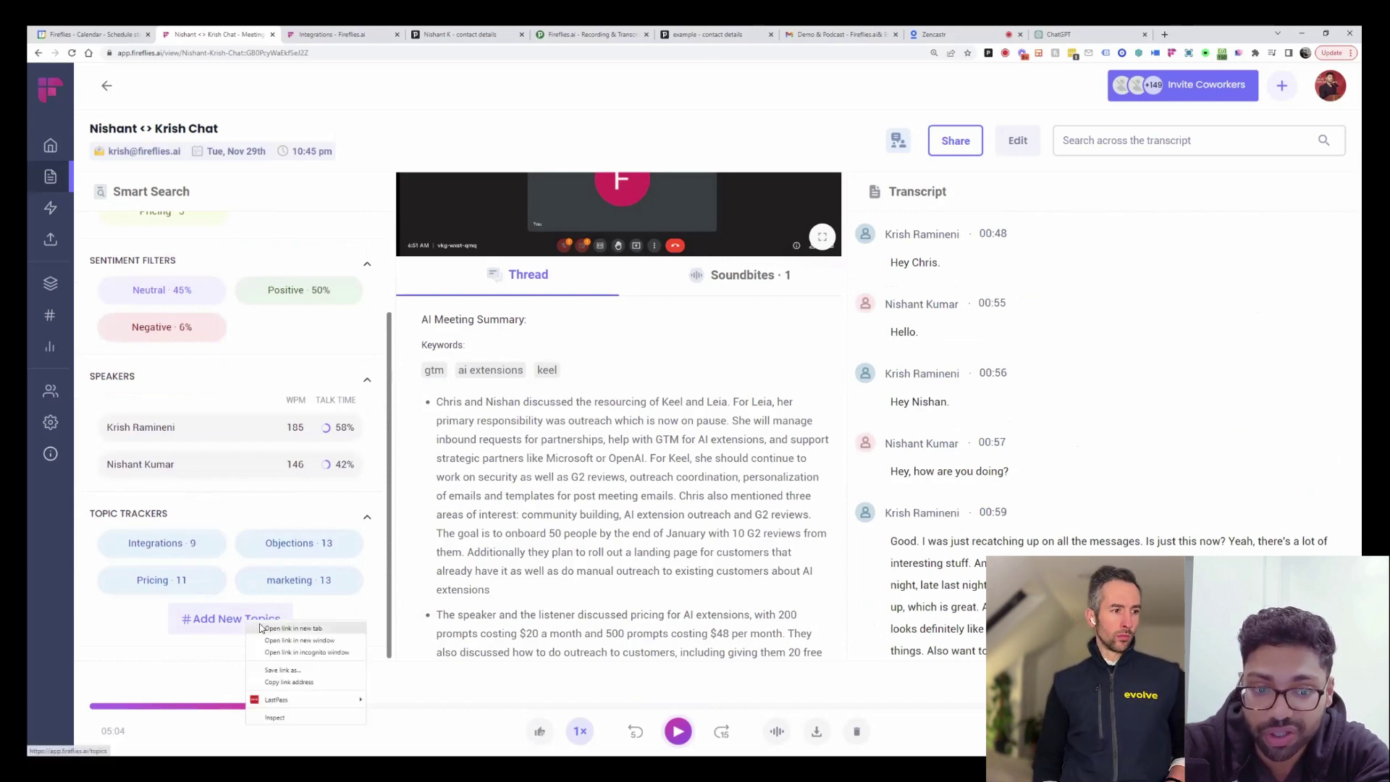
- Review the Topic Tracker page in a new tab, then close it
click(262, 628)
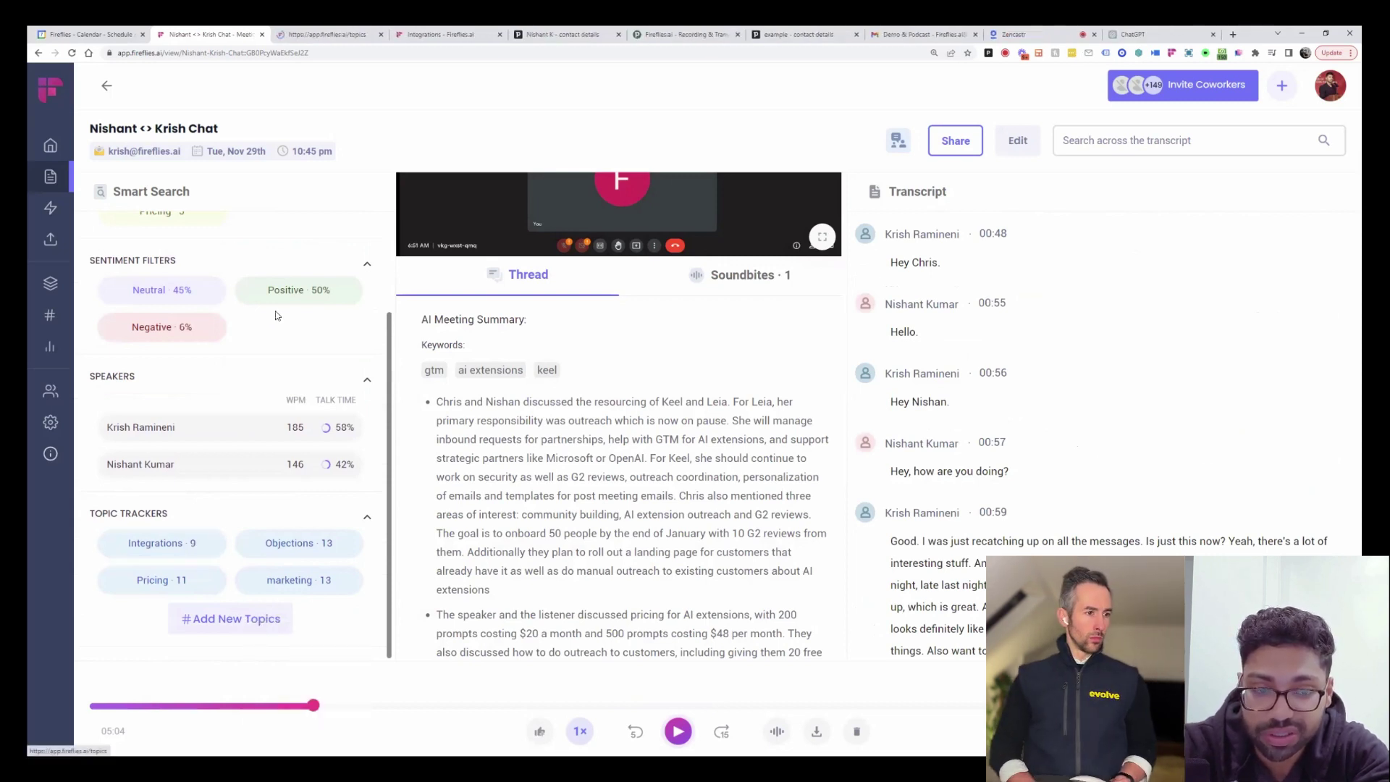
click(313, 34)
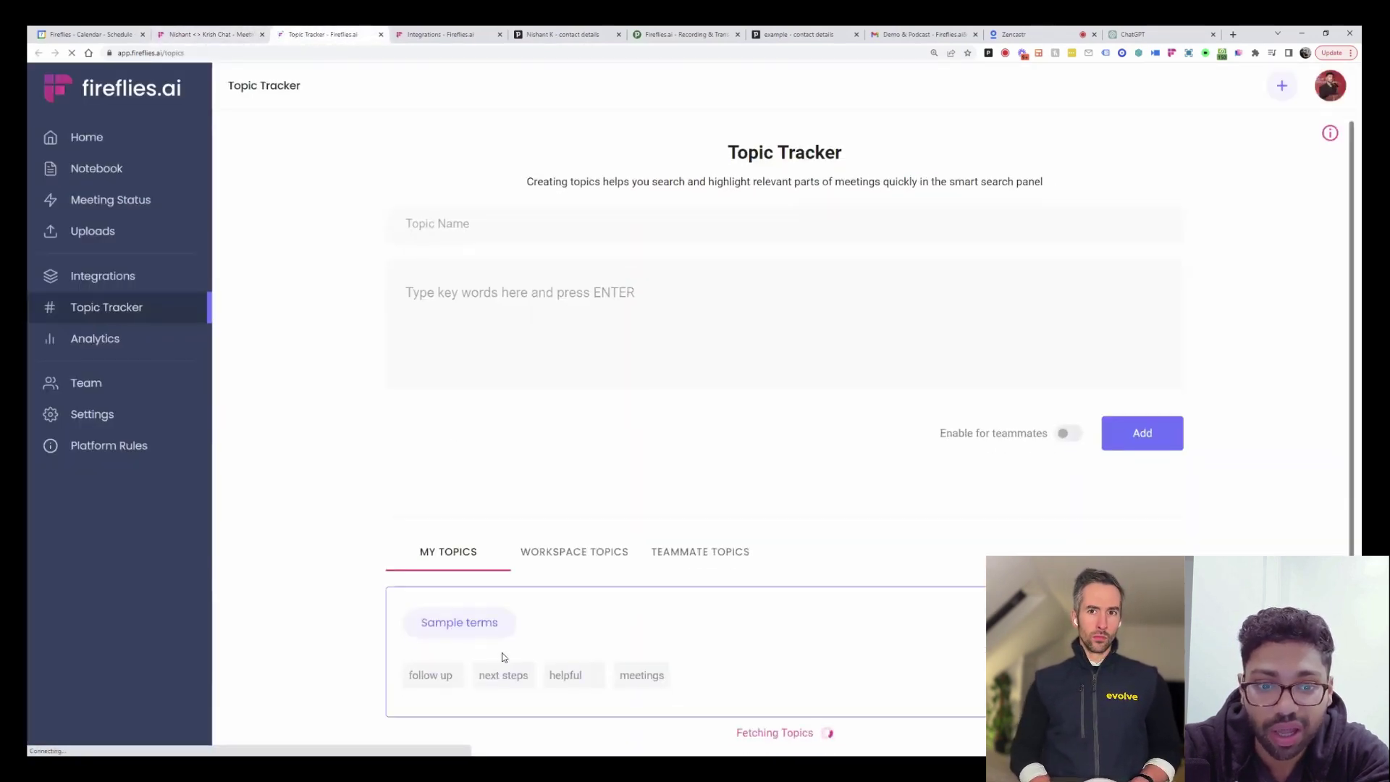
scroll(458, 644, down, 6)
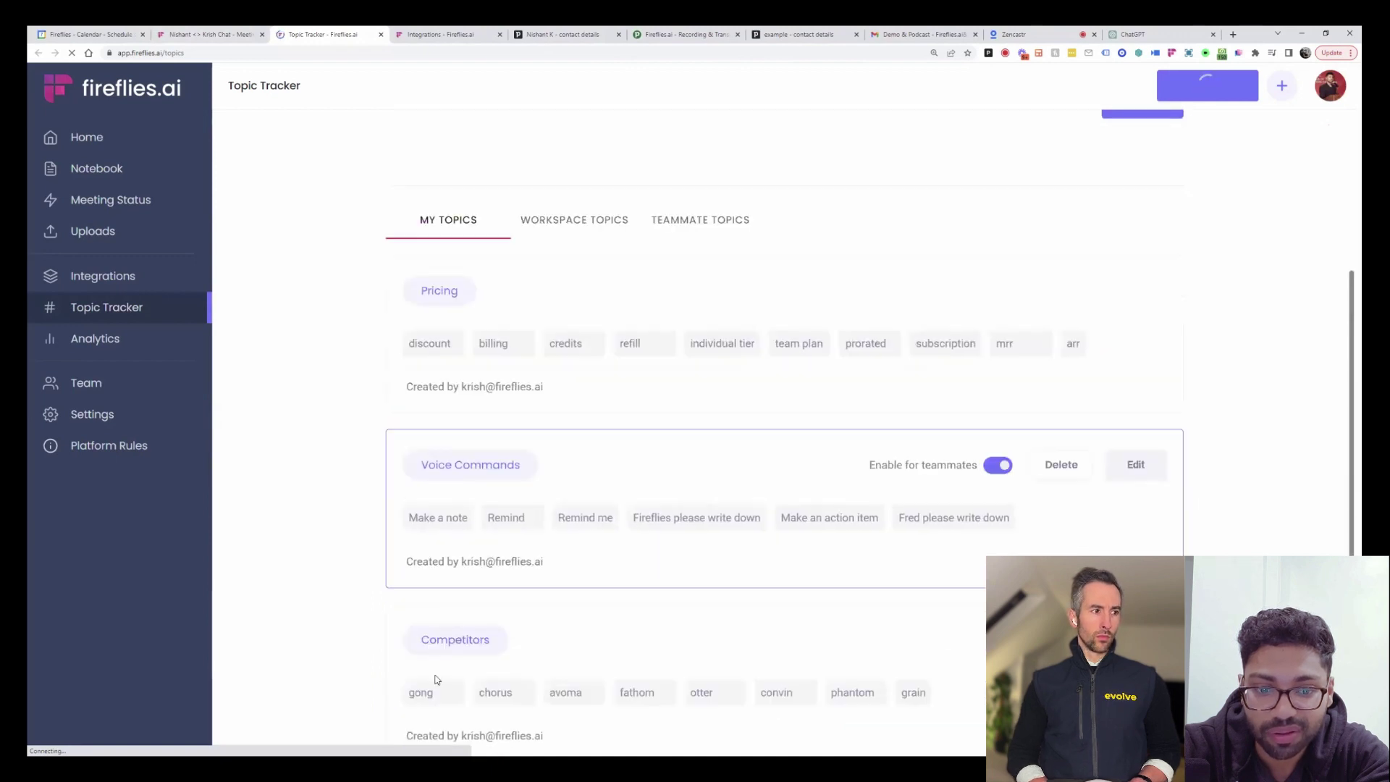
scroll(446, 645, down, 4)
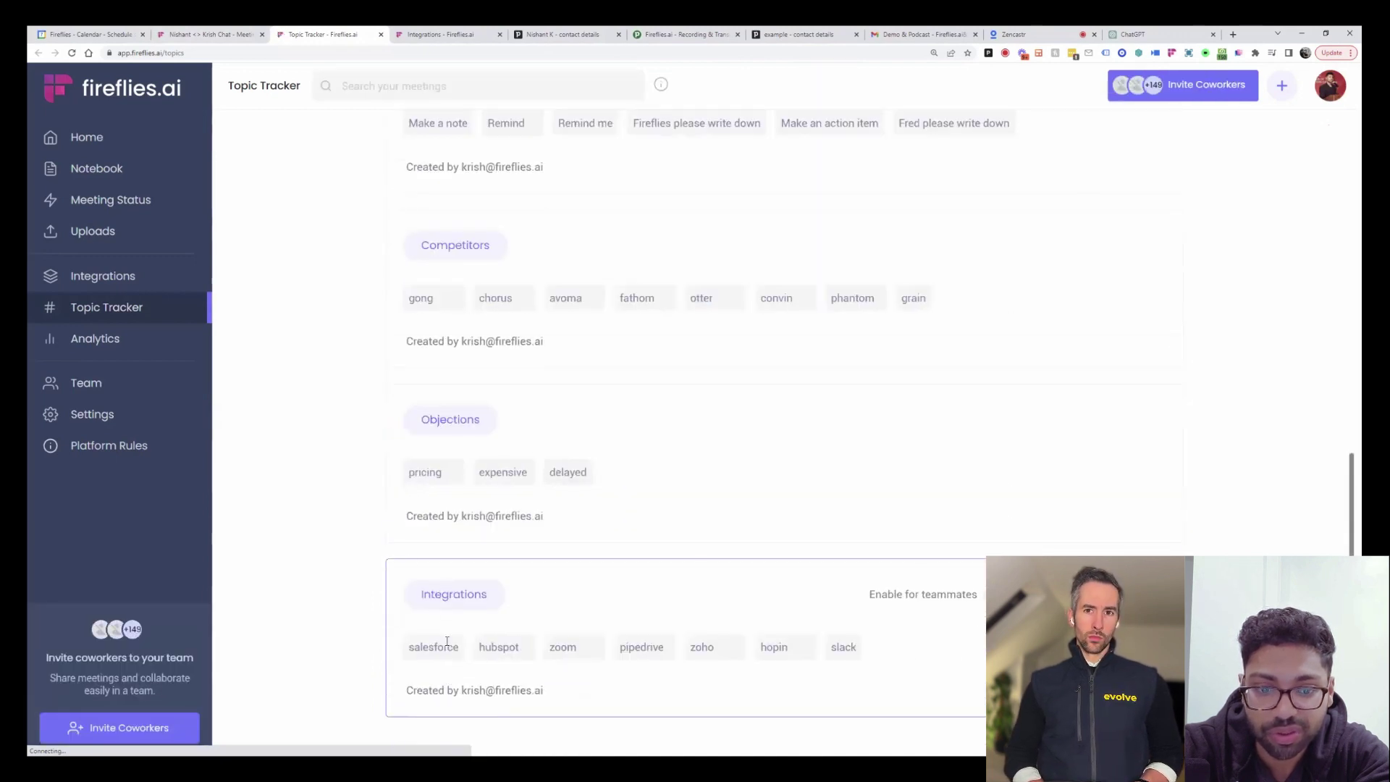
click(380, 34)
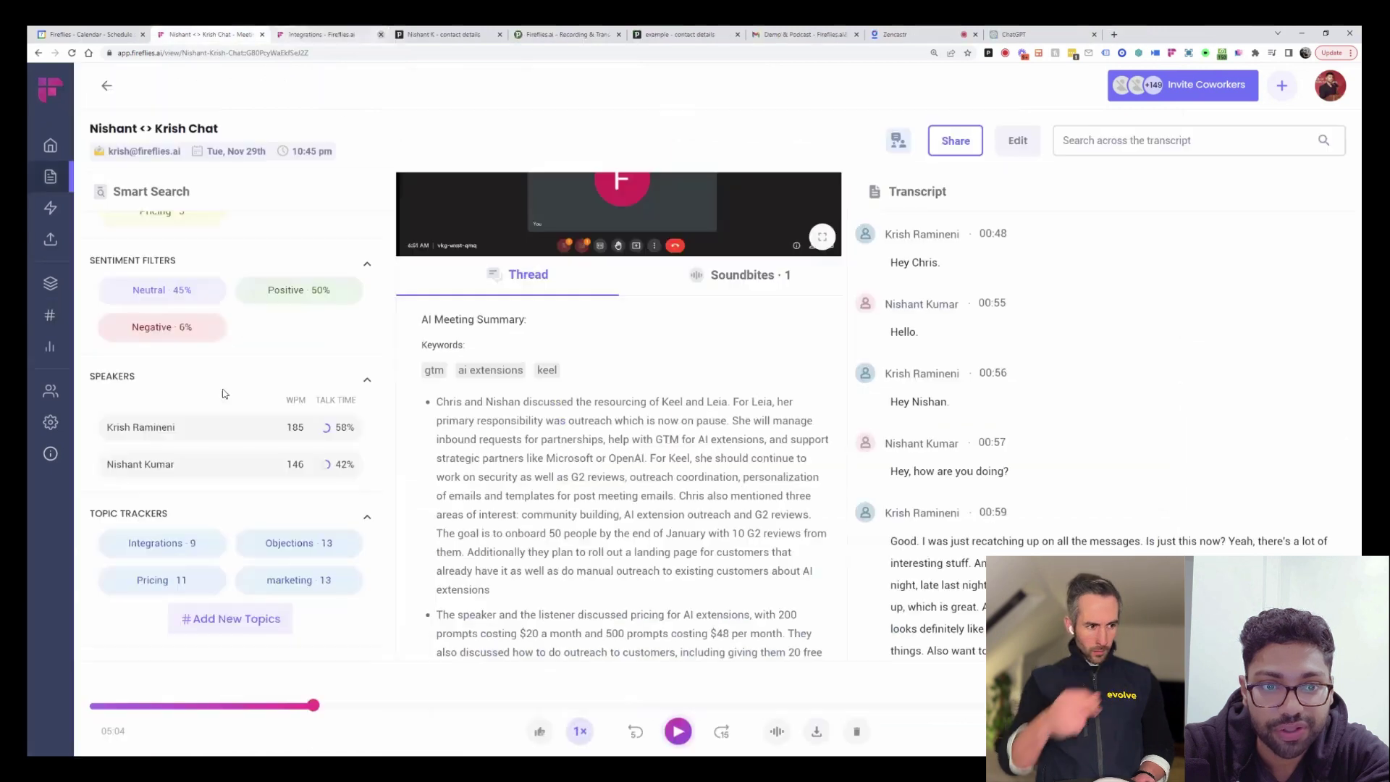
- Preview the Integrations tracker's transcript matches, then turn the filter off
click(175, 554)
scroll(1017, 479, down, 4)
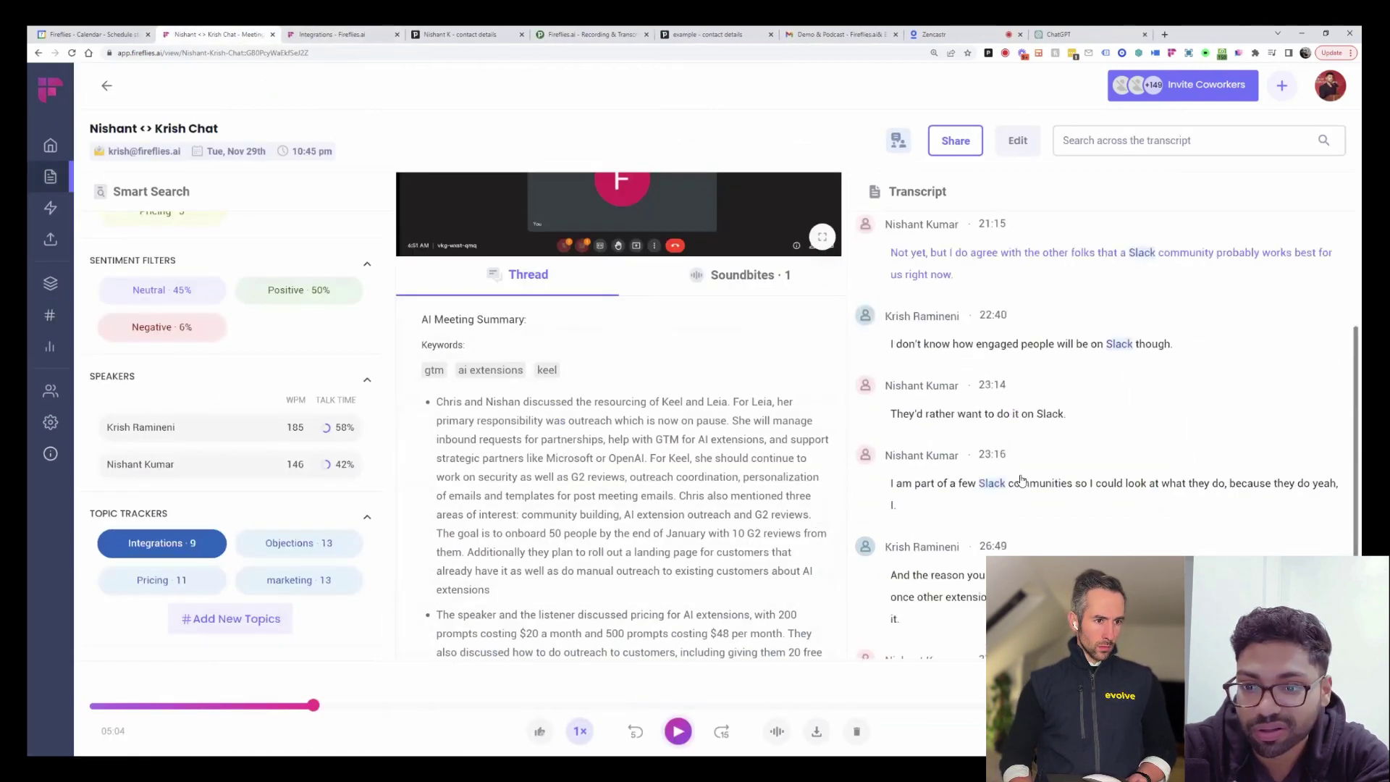
scroll(1021, 480, up, 4)
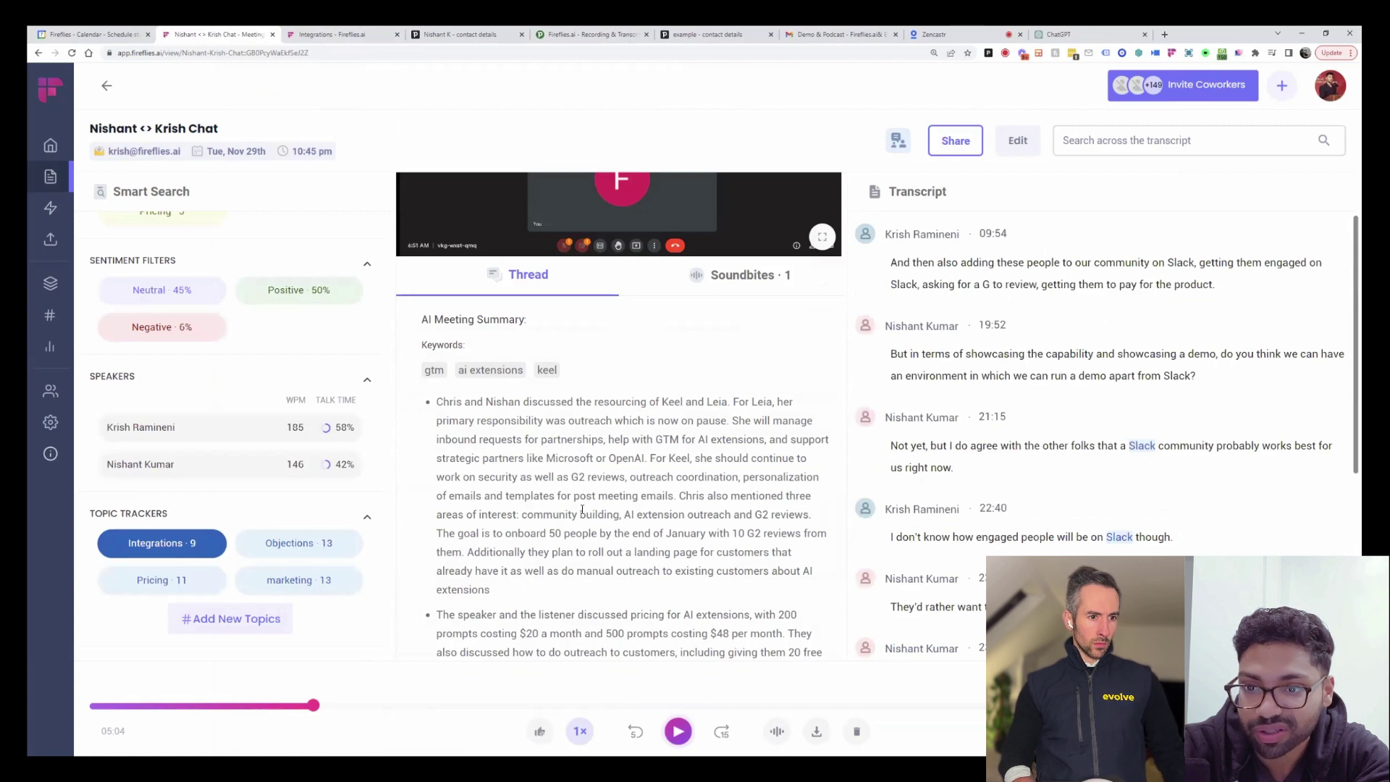
click(190, 543)
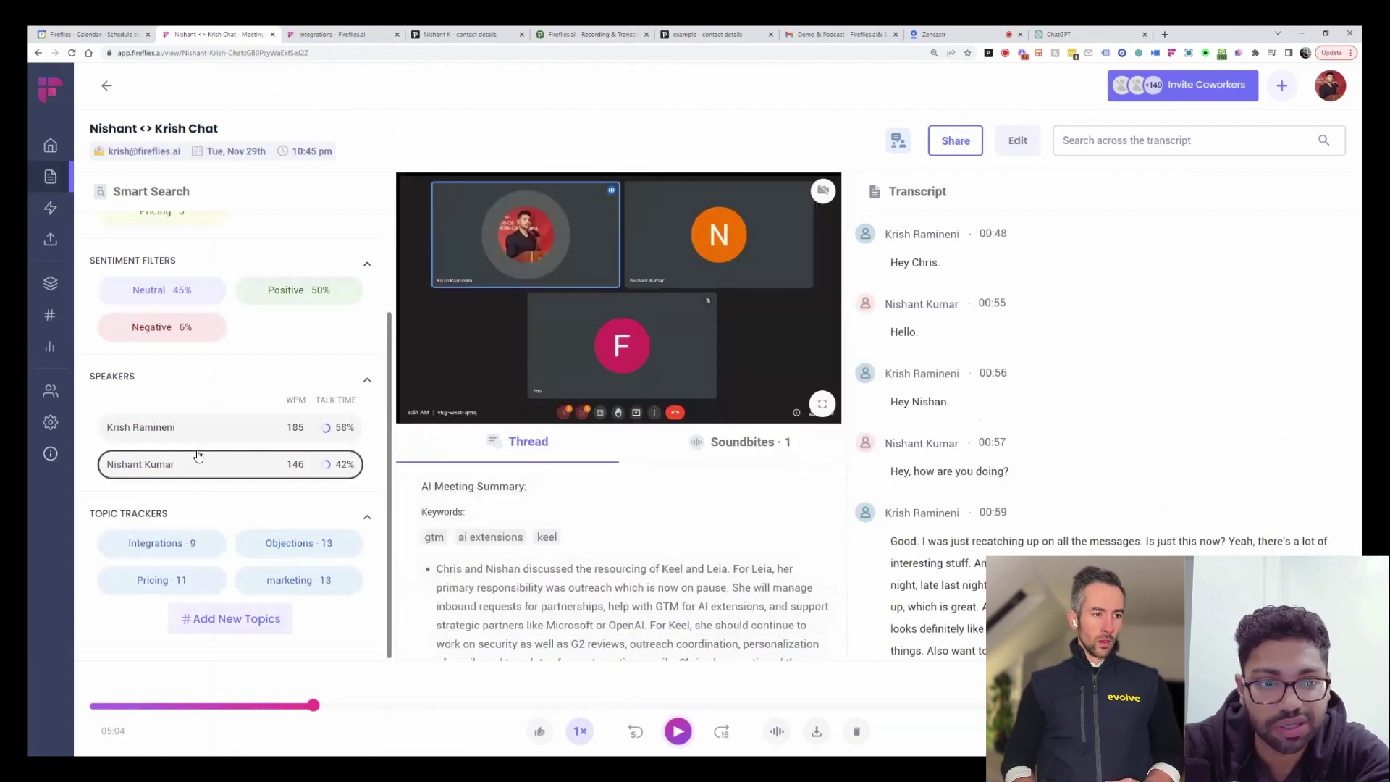
scroll(198, 455, up, 1)
scroll(198, 455, up, 1)
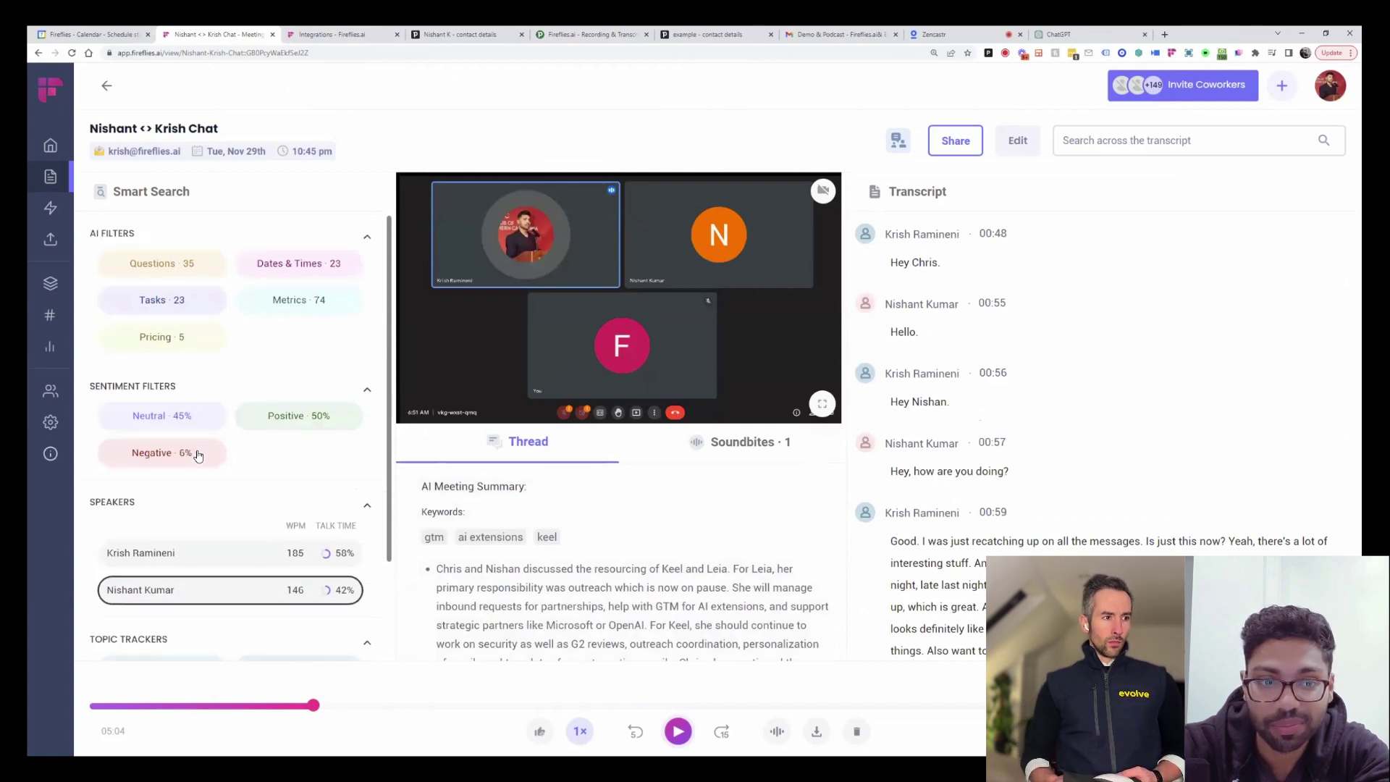
click(127, 346)
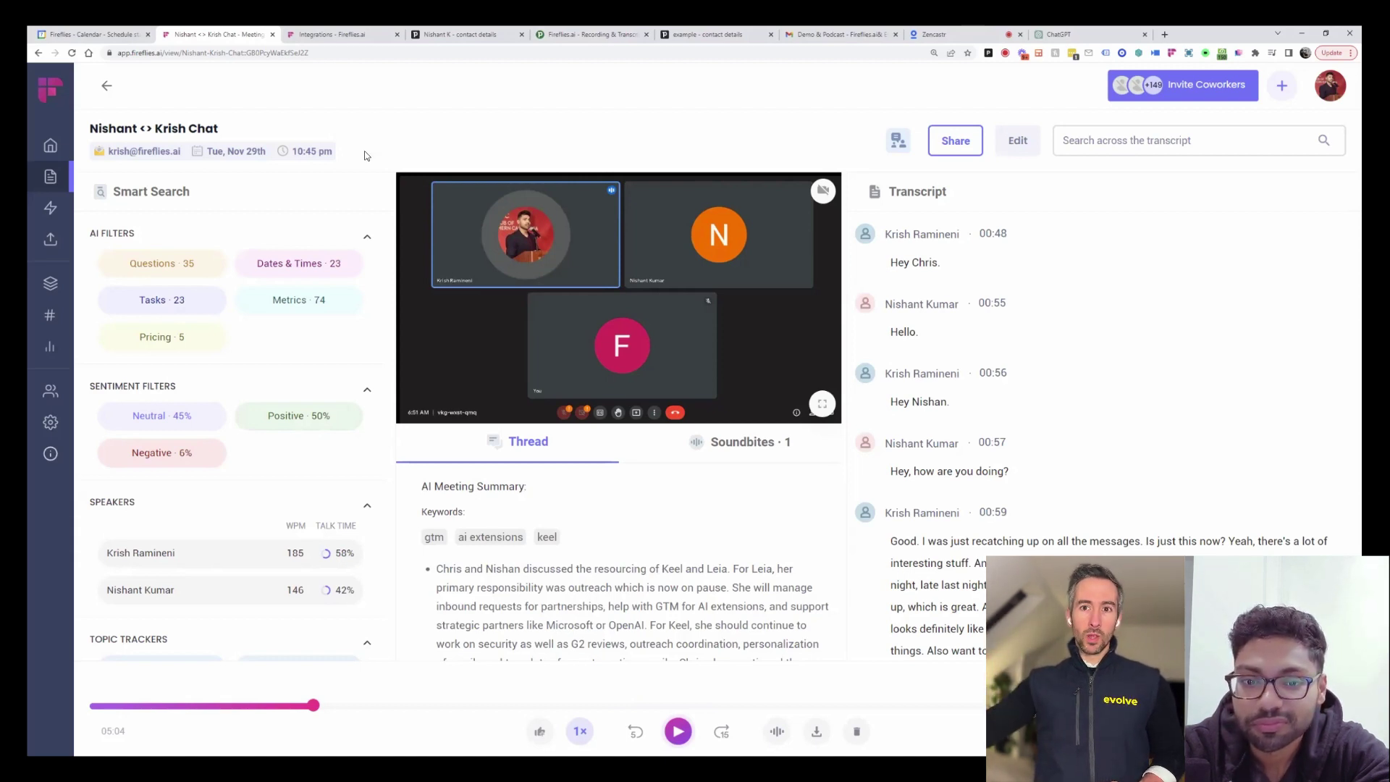
- Browse the demos and test channels in the Notebook, then go to the Integrations page
click(49, 180)
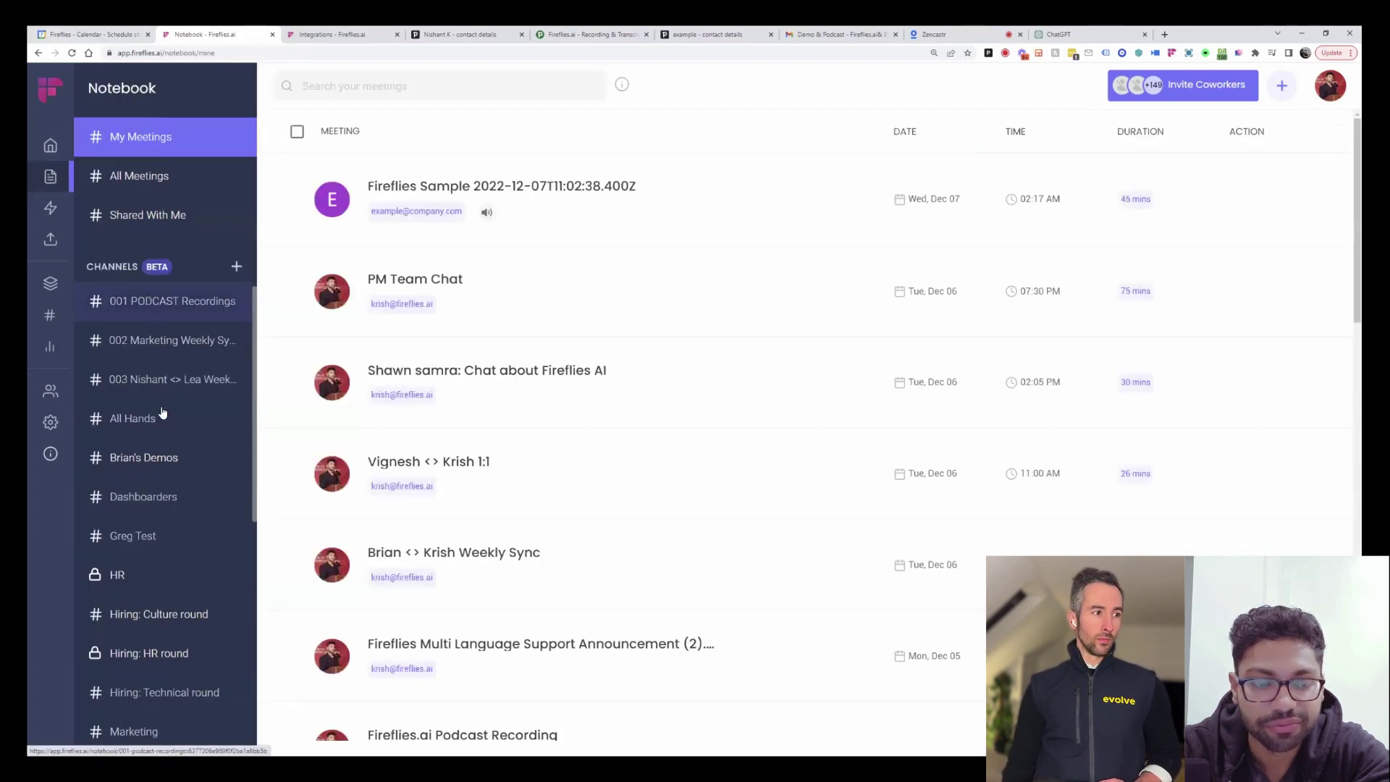
scroll(162, 413, down, 1)
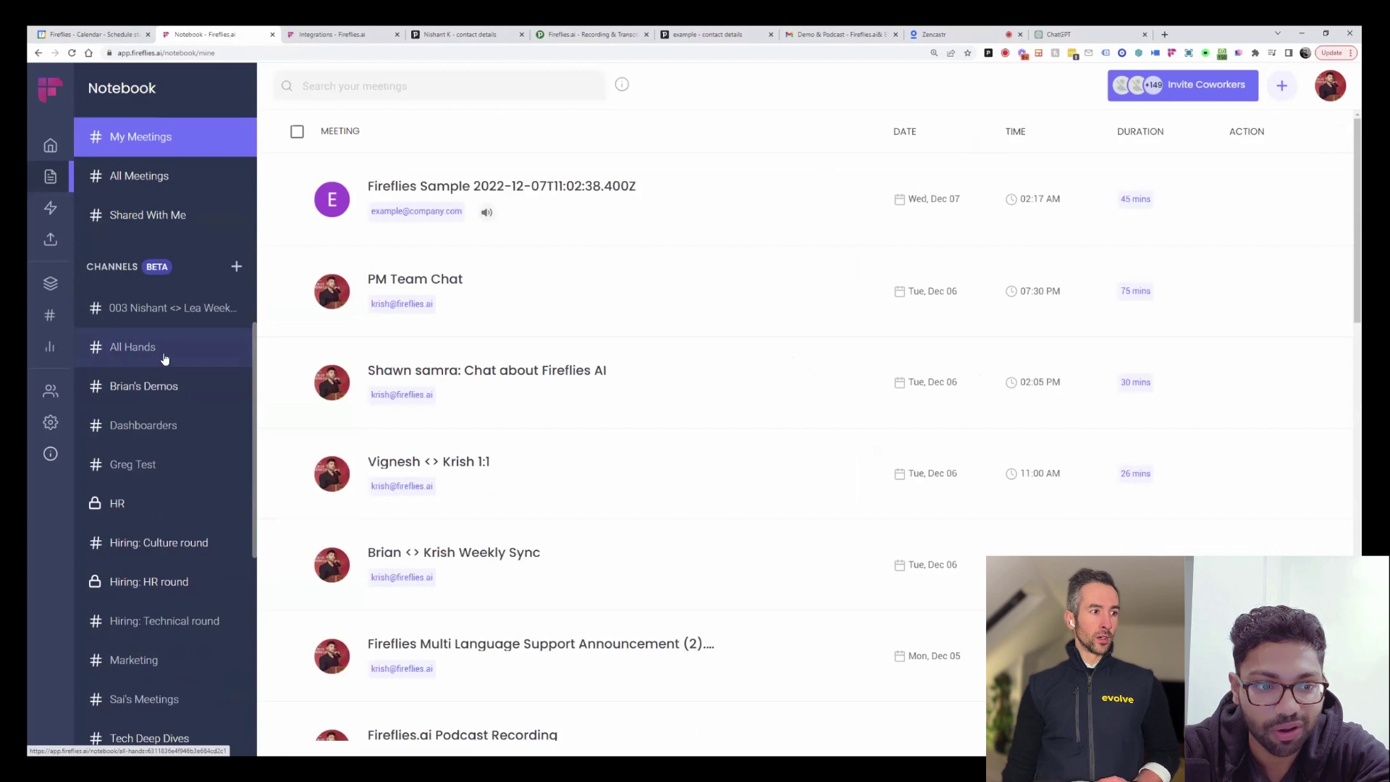
click(184, 394)
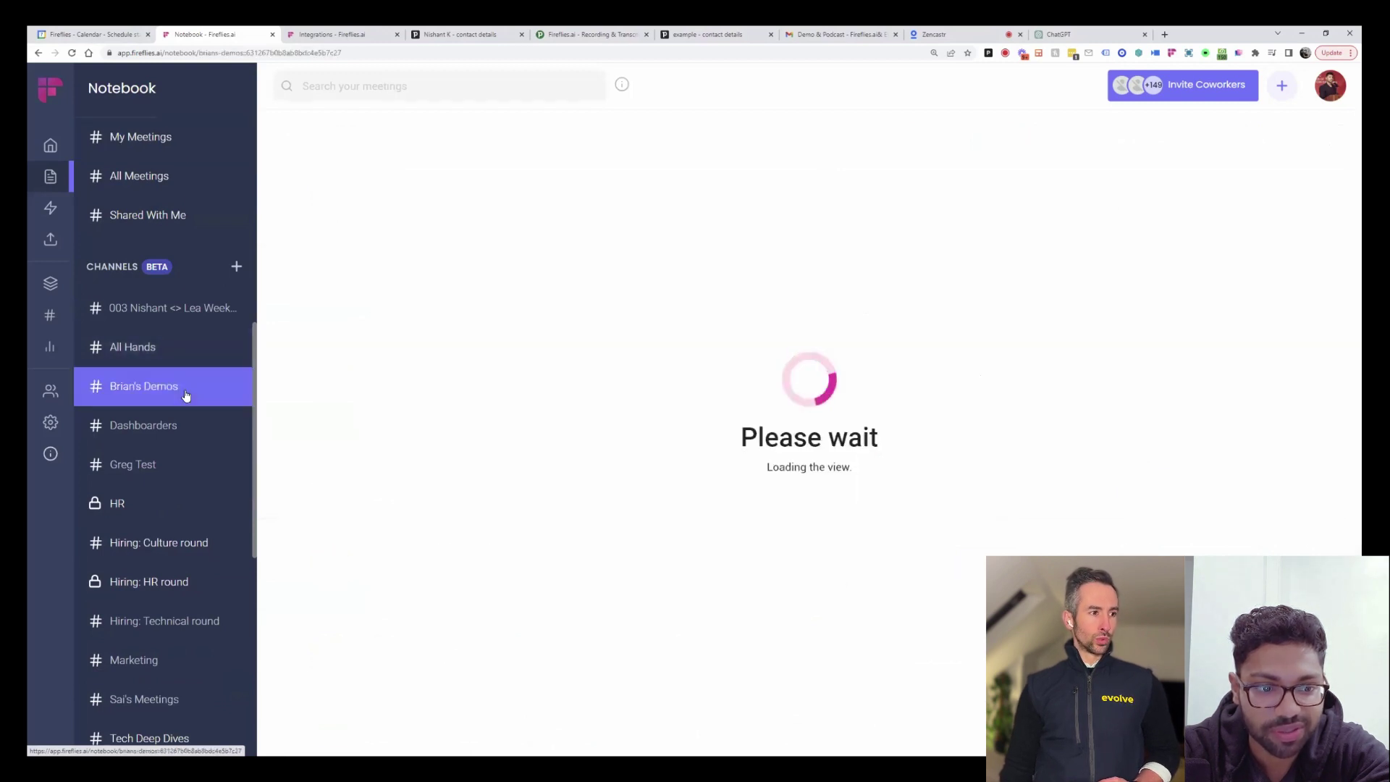
scroll(161, 422, down, 1)
click(161, 422)
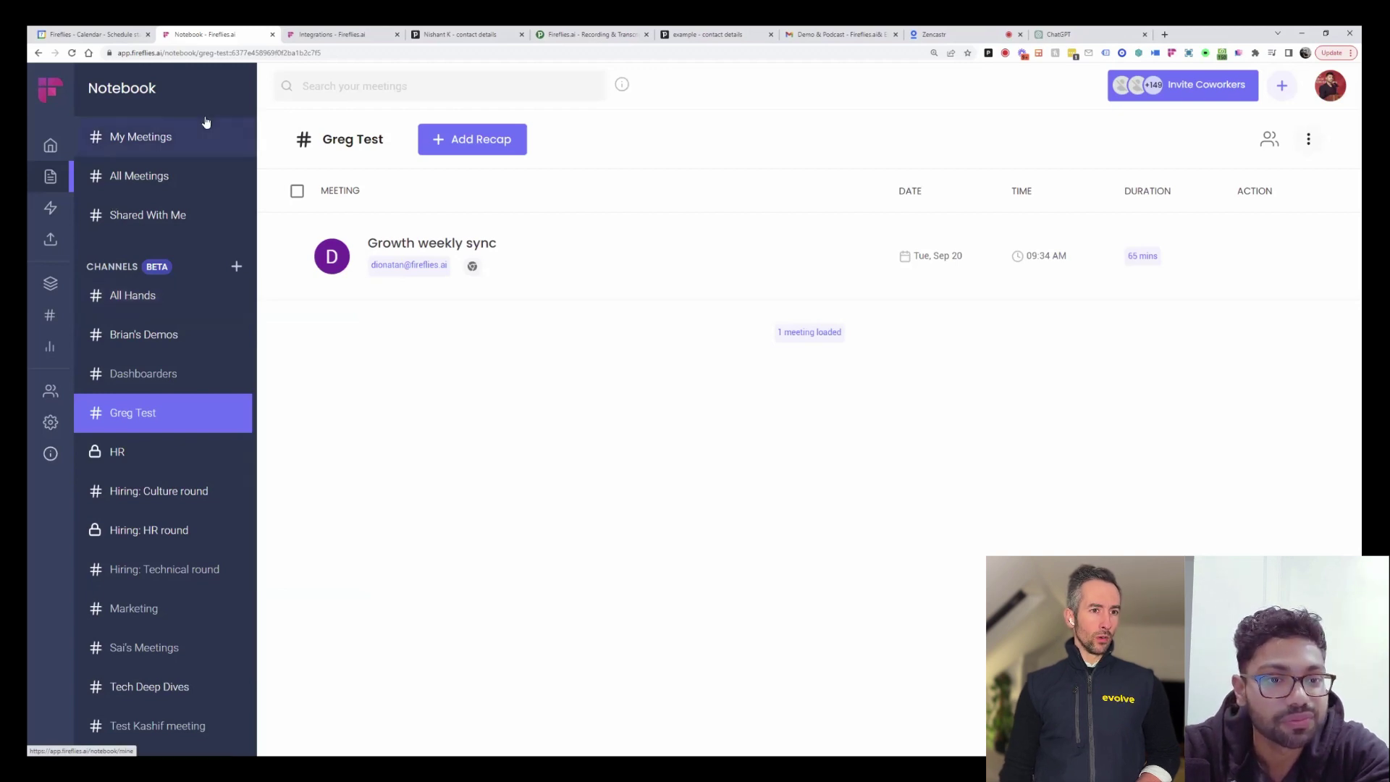
click(299, 29)
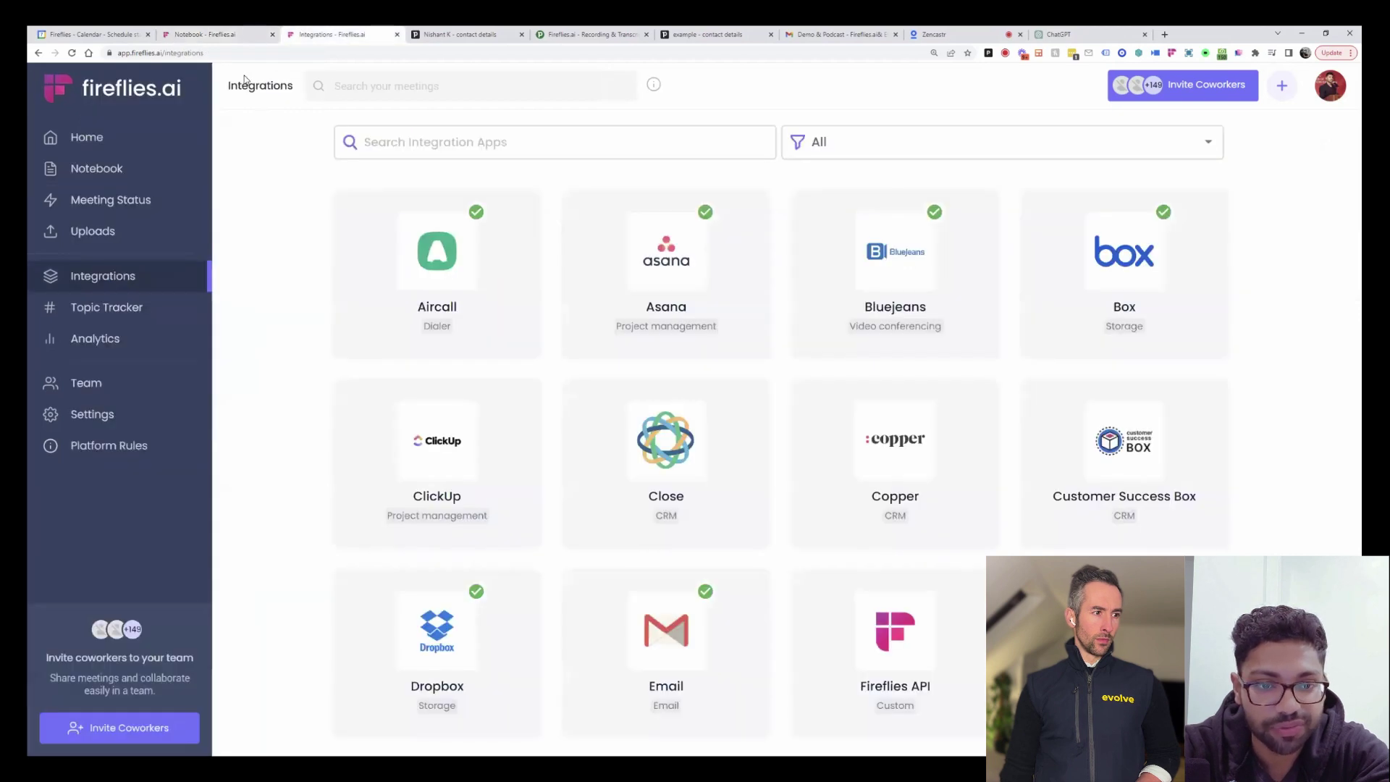
- Browse the full app grid, then filter the integrations catalogue to CRM
click(906, 155)
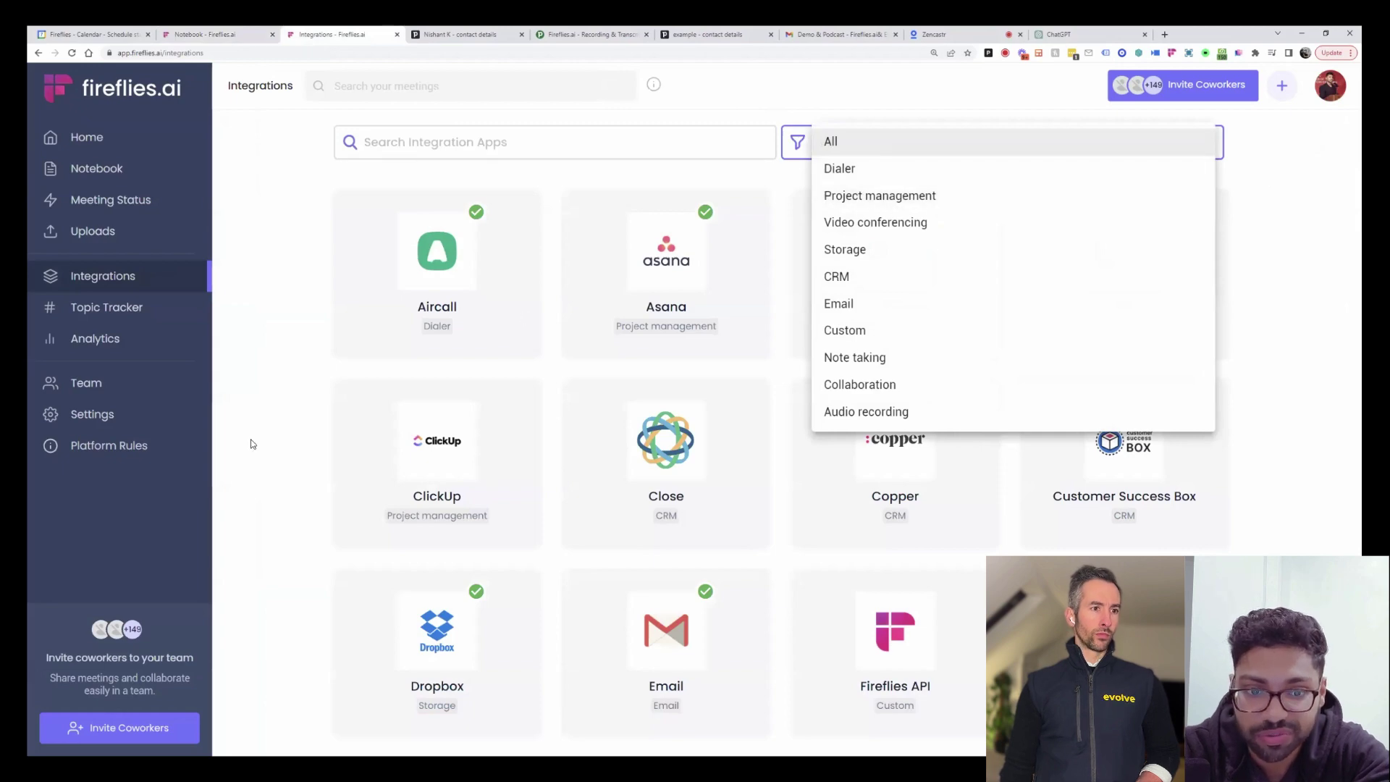
click(268, 456)
scroll(269, 457, down, 6)
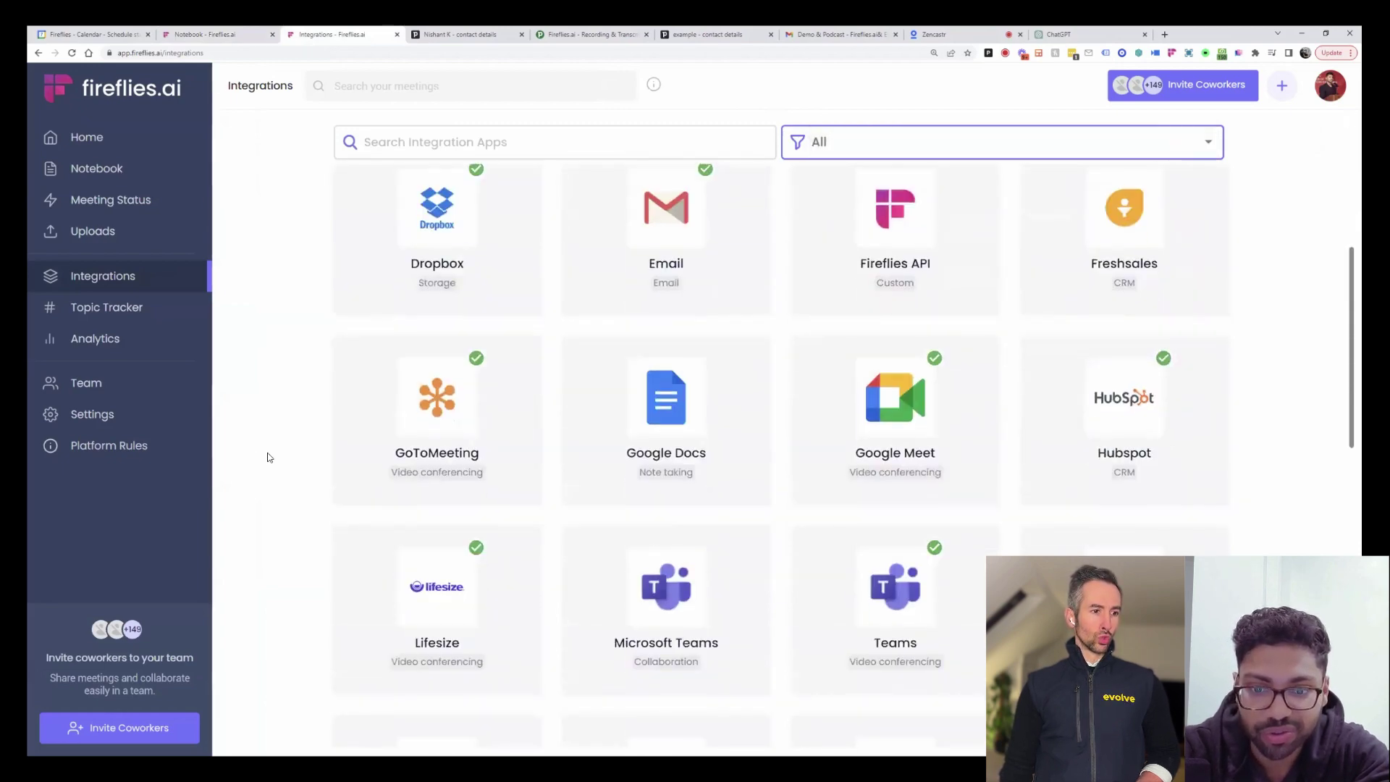
scroll(268, 456, down, 13)
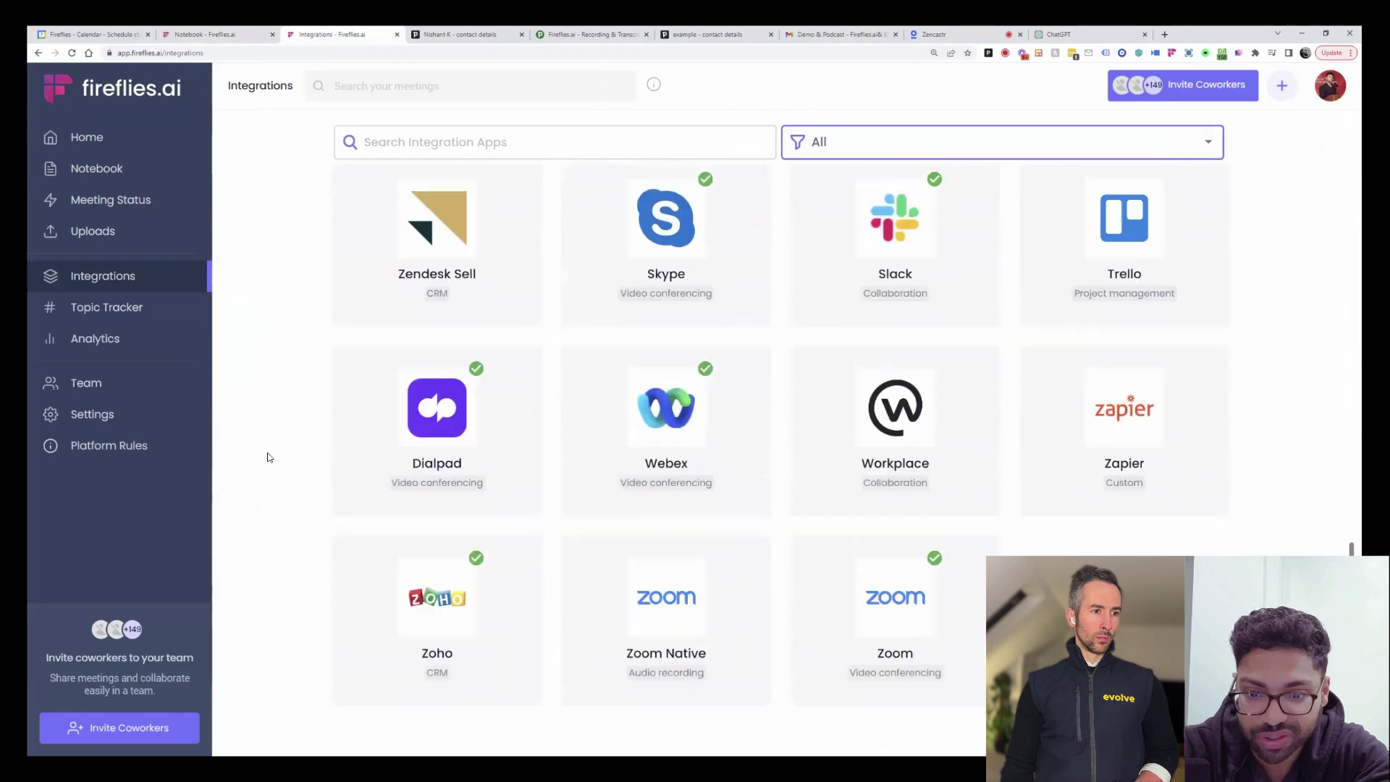
scroll(268, 457, up, 12)
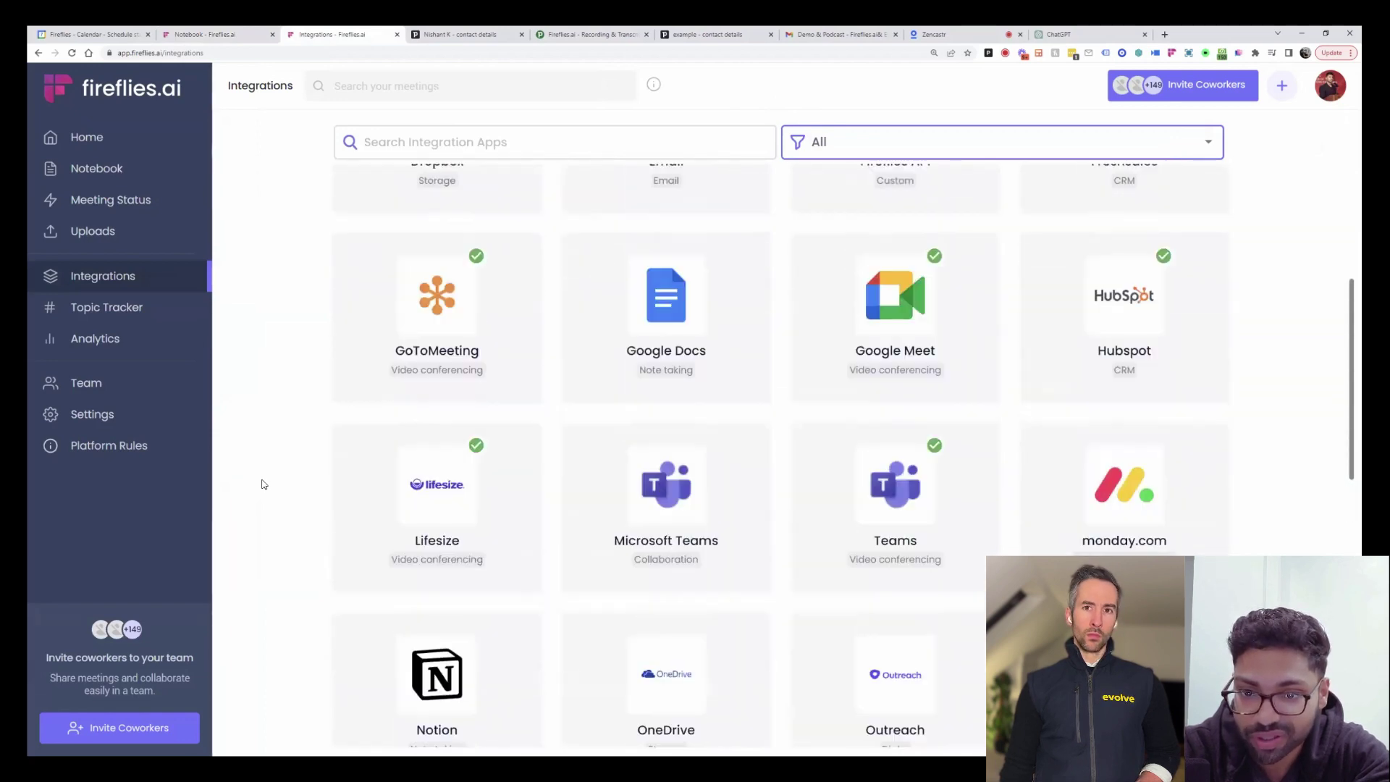
scroll(263, 484, up, 4)
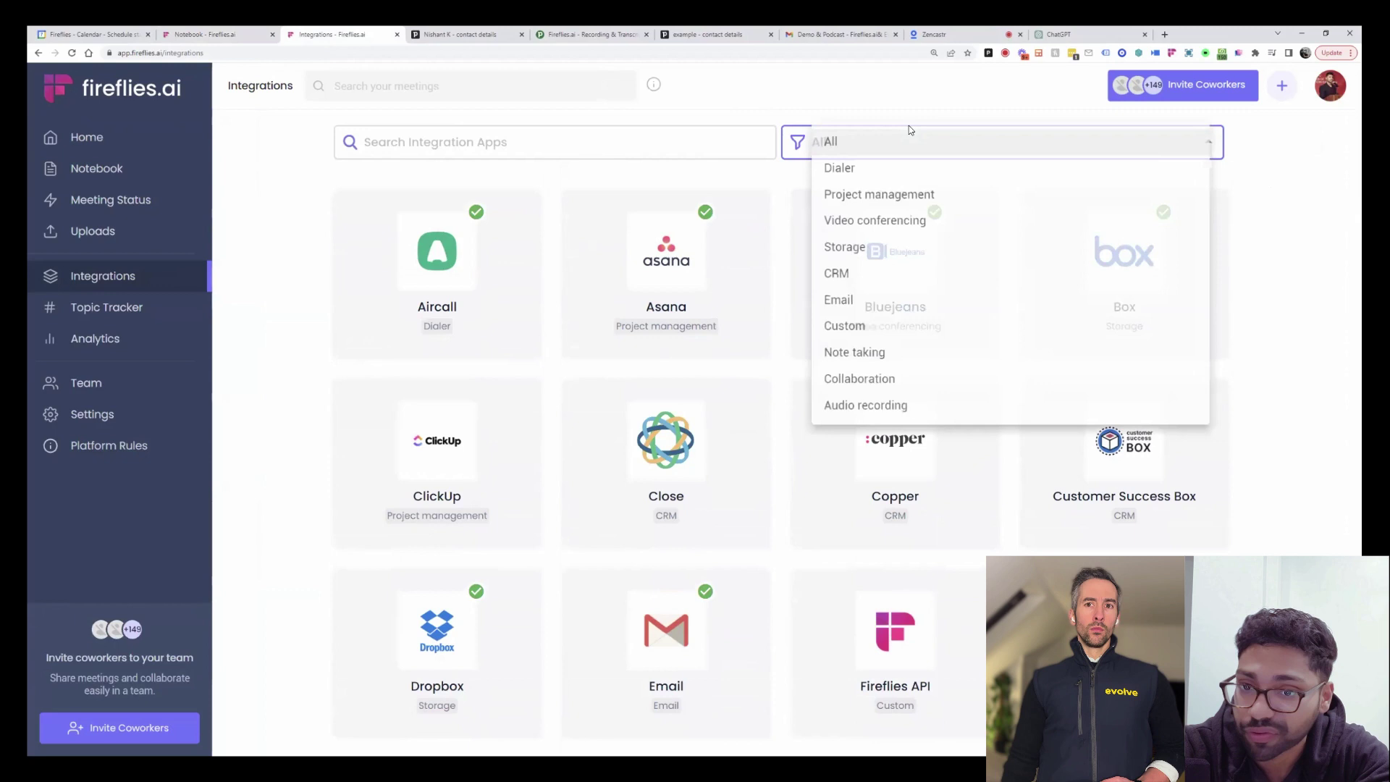
click(838, 273)
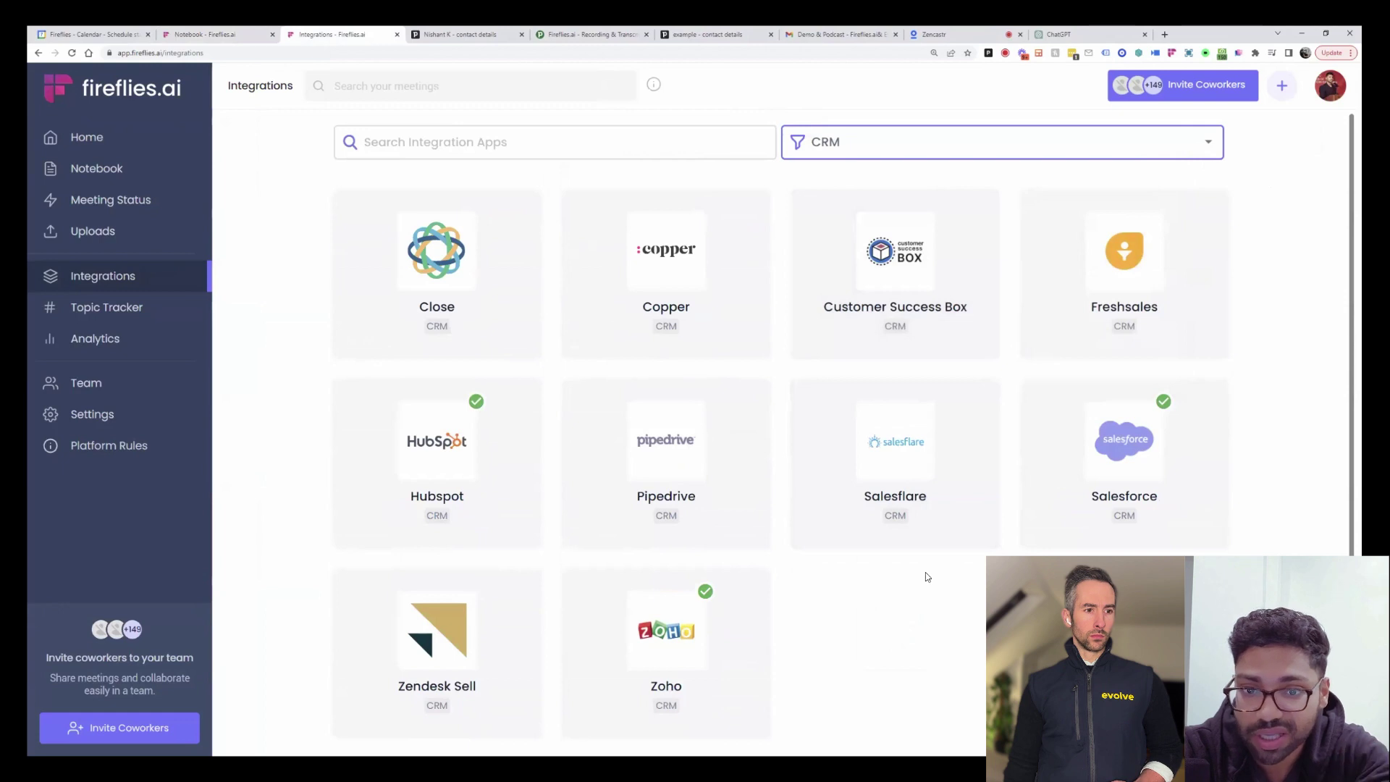
- Connect Fireflies to Pipedrive and authorize the app so the integration shows Active
click(672, 434)
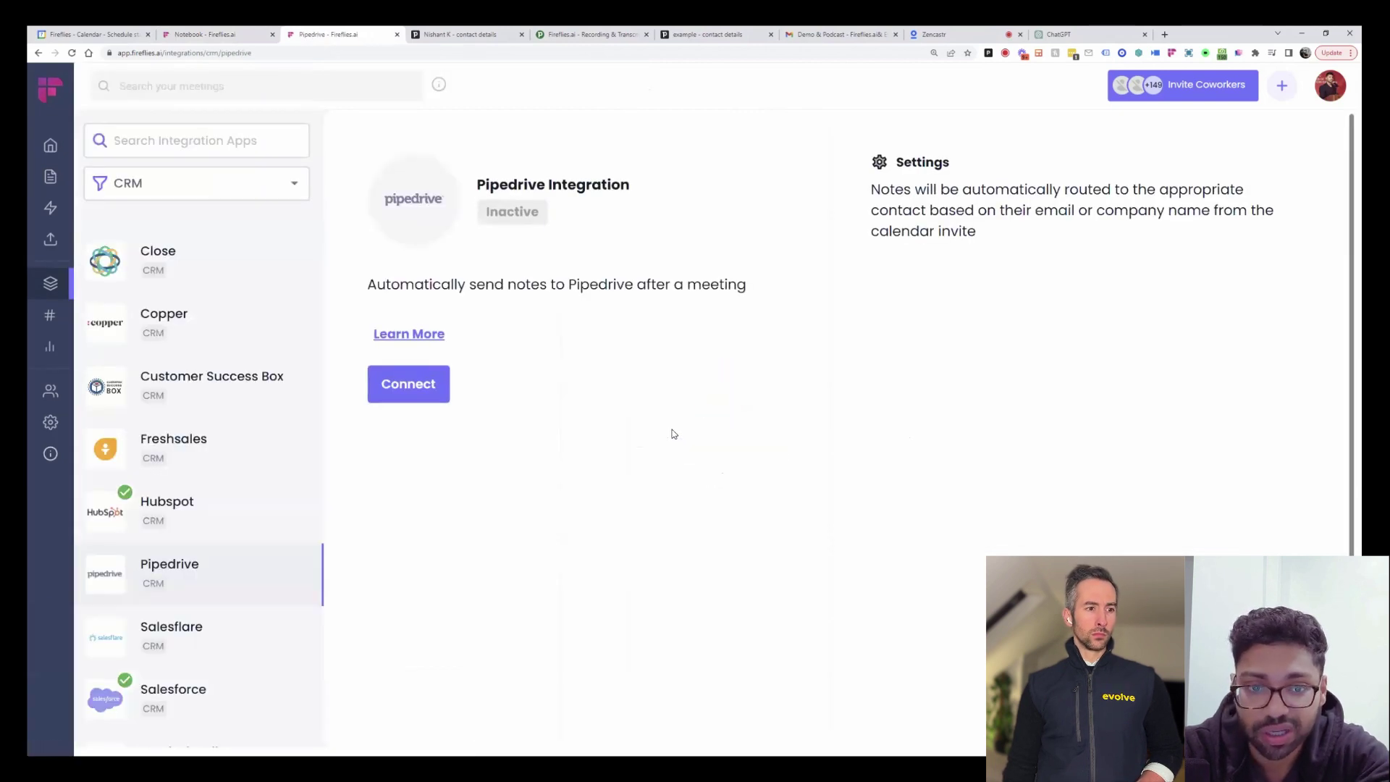
click(410, 384)
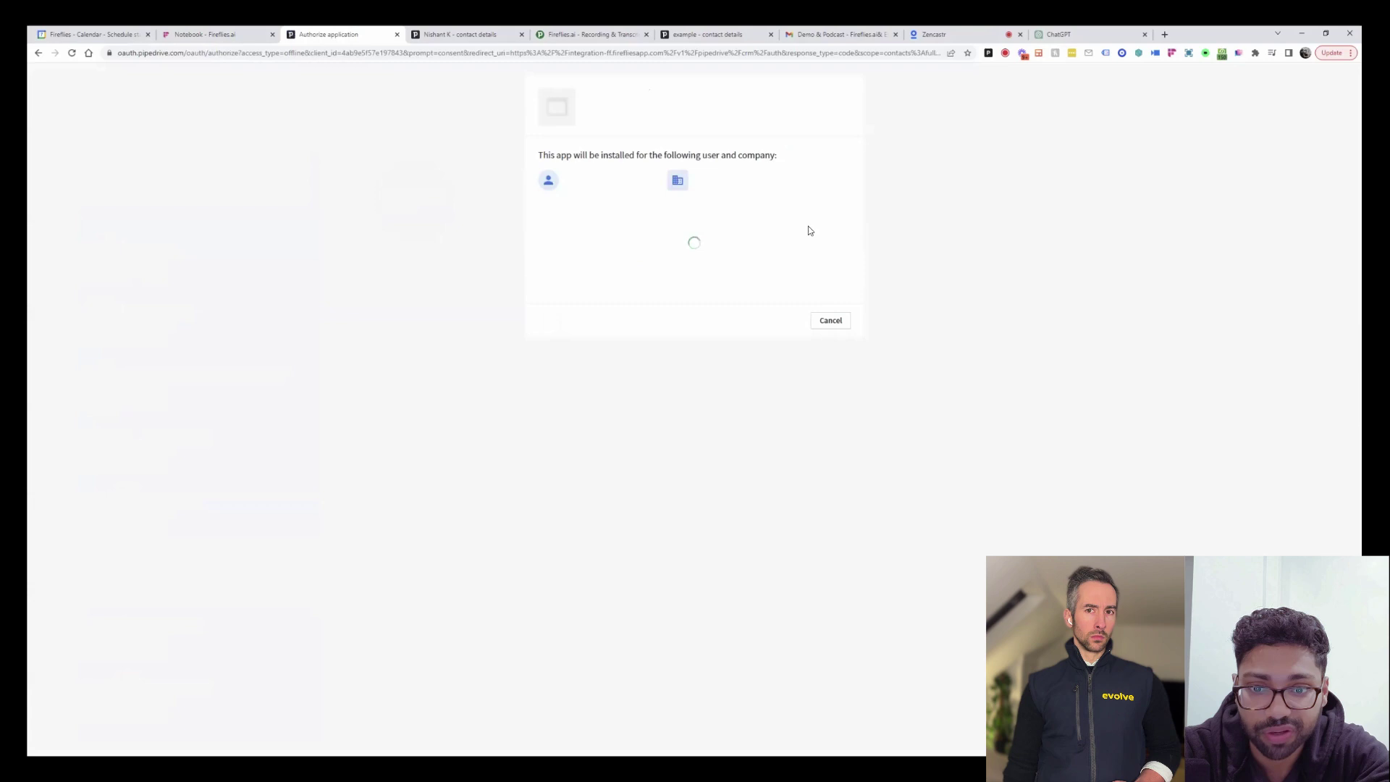
click(829, 361)
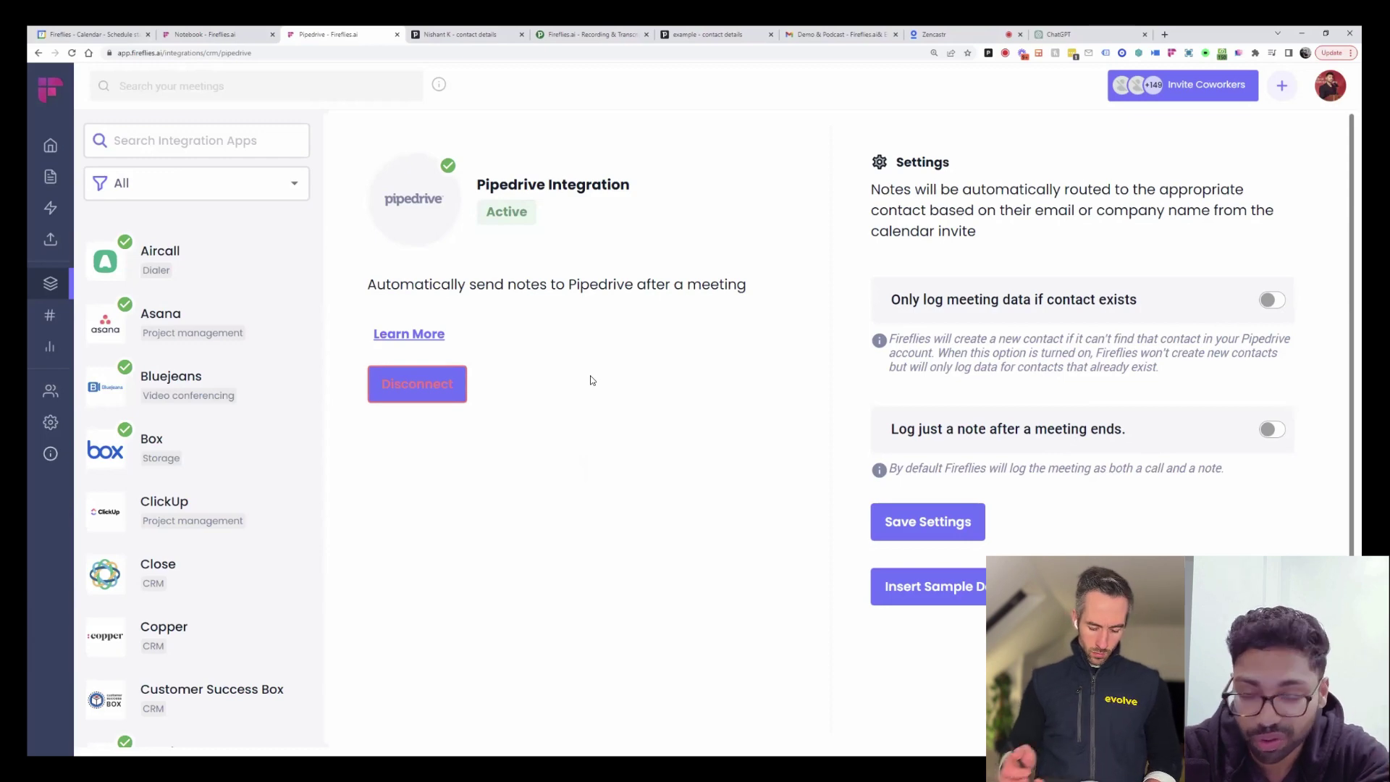
click(77, 33)
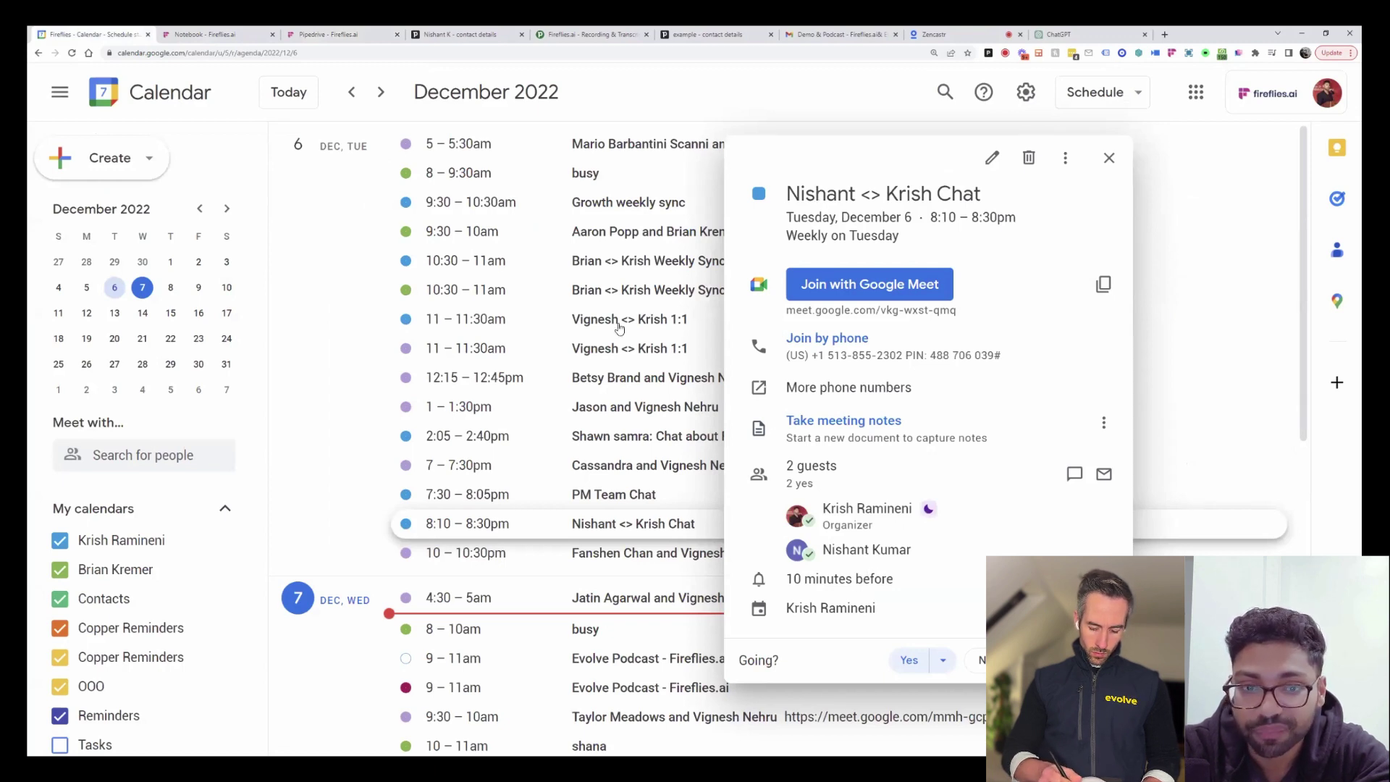
click(229, 31)
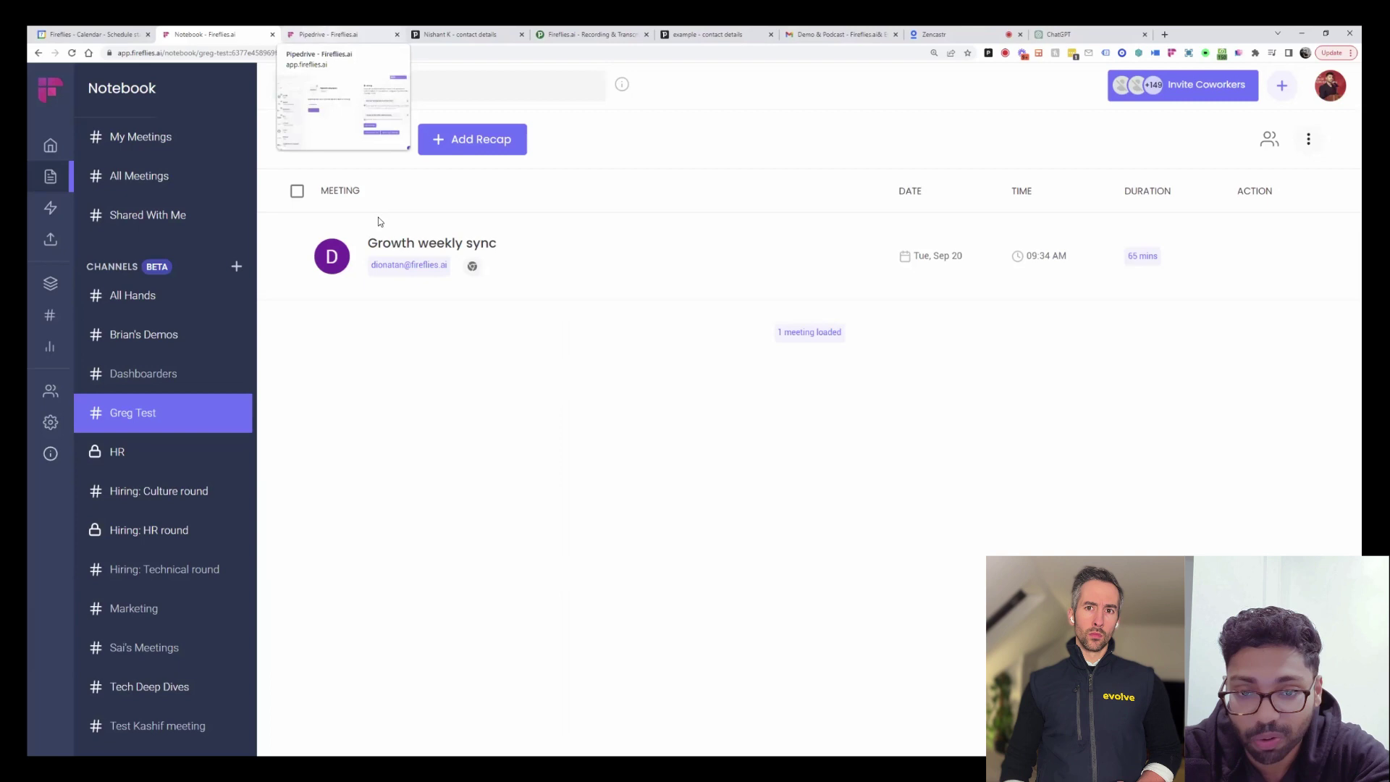
click(336, 34)
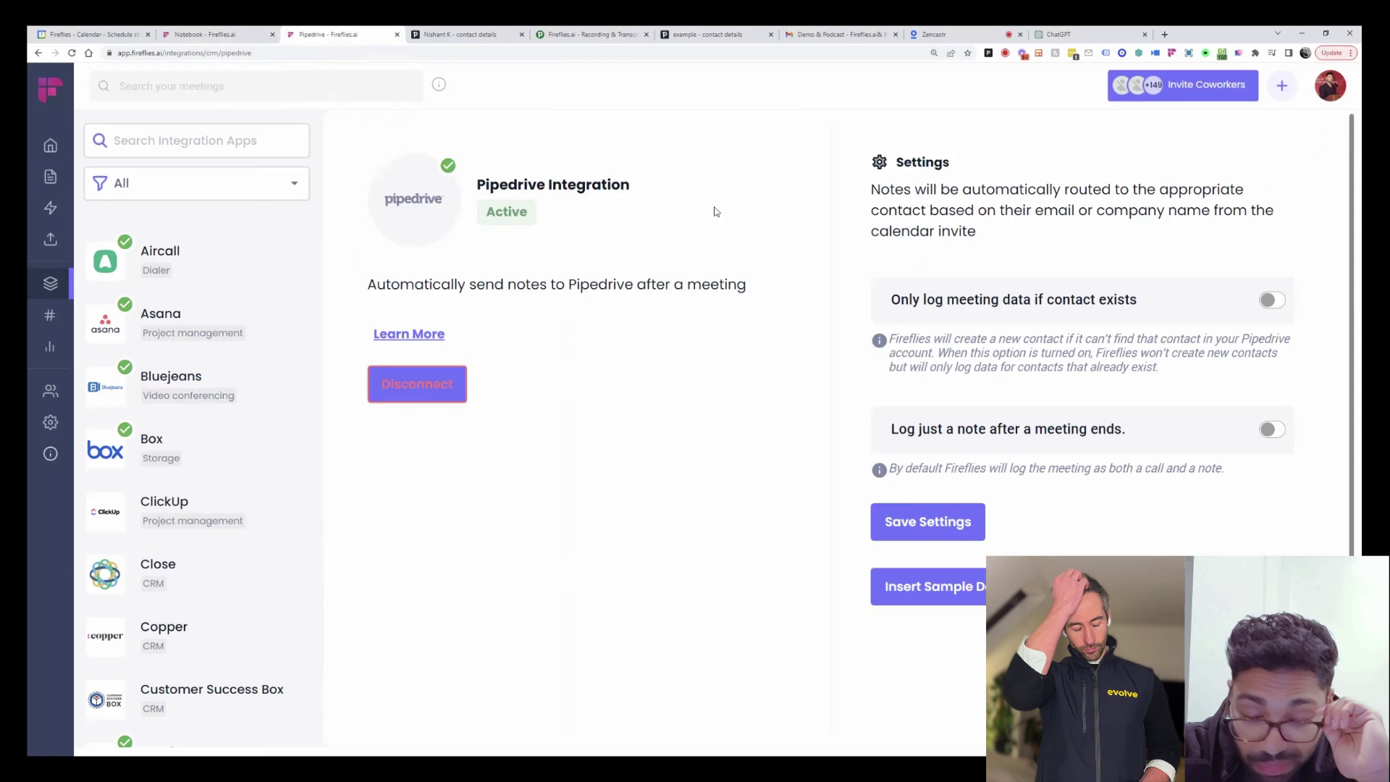
- Review the Fireflies meeting note with summary, pricing and action items on the Pipedrive contact
click(471, 34)
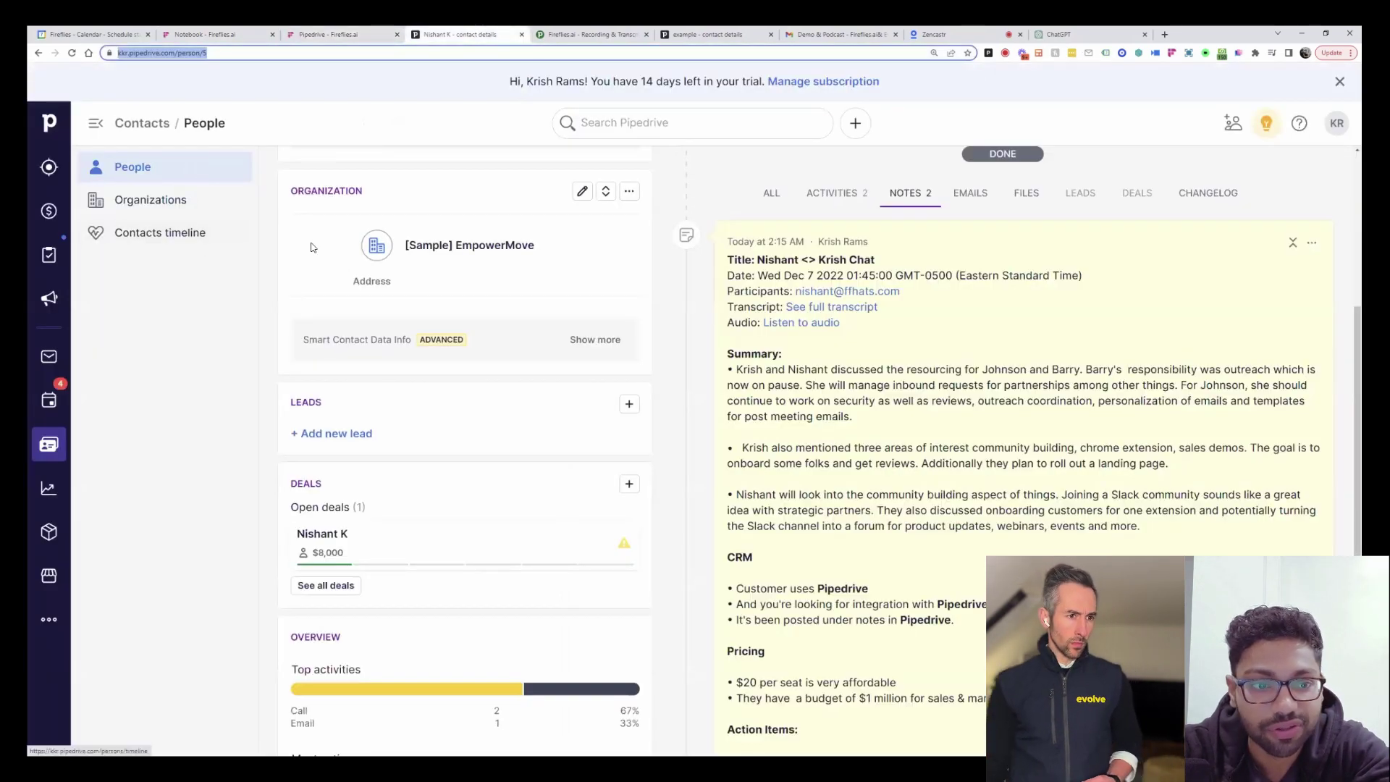
scroll(436, 382, down, 1)
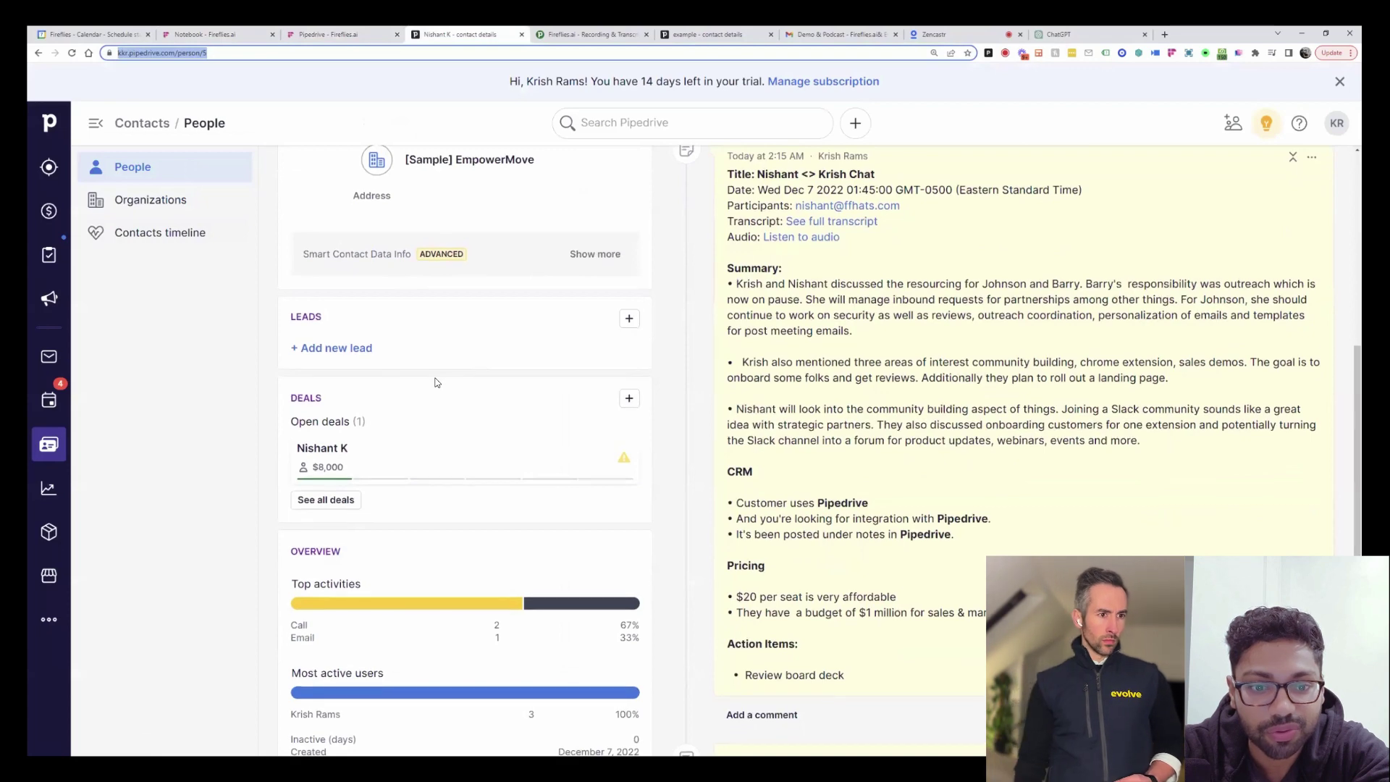
scroll(436, 384, up, 3)
scroll(527, 470, up, 3)
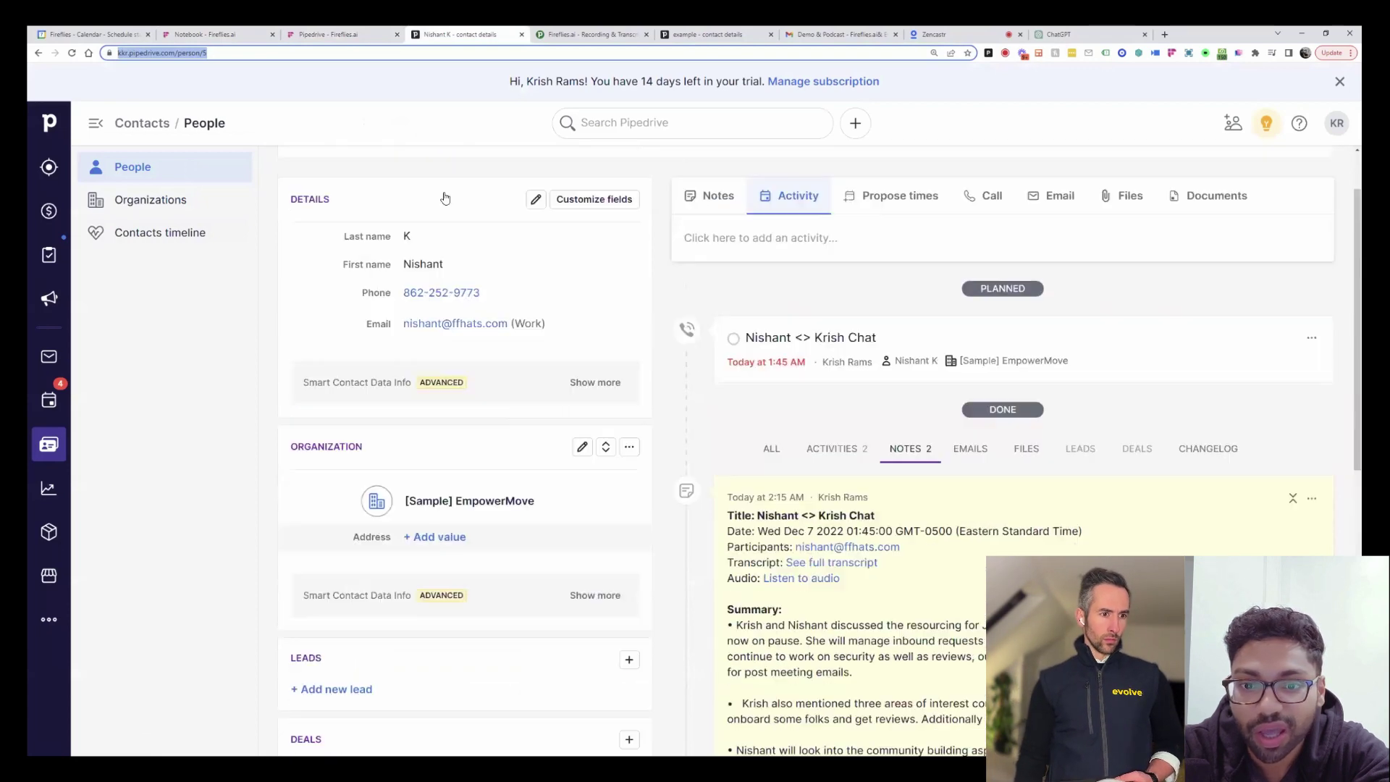
scroll(780, 499, down, 1)
scroll(932, 506, down, 4)
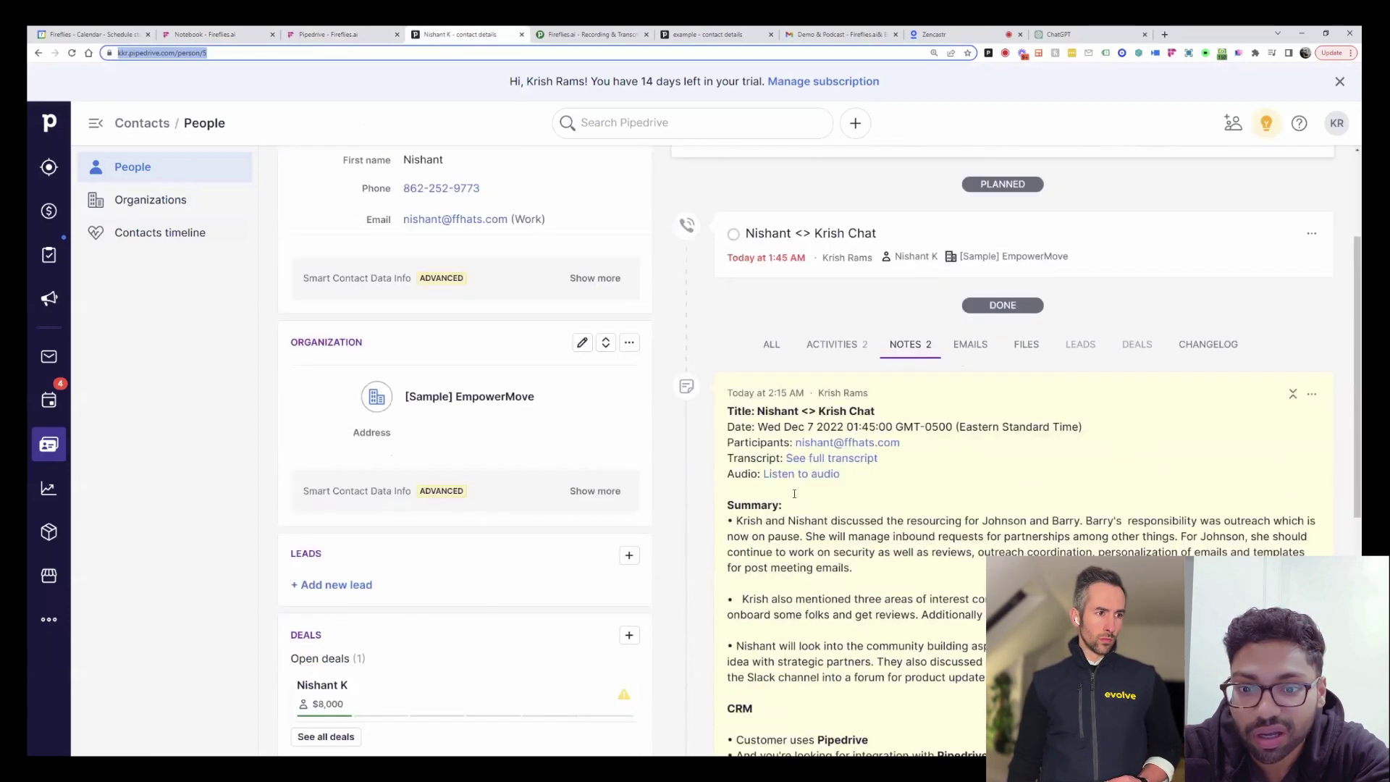
scroll(706, 479, down, 1)
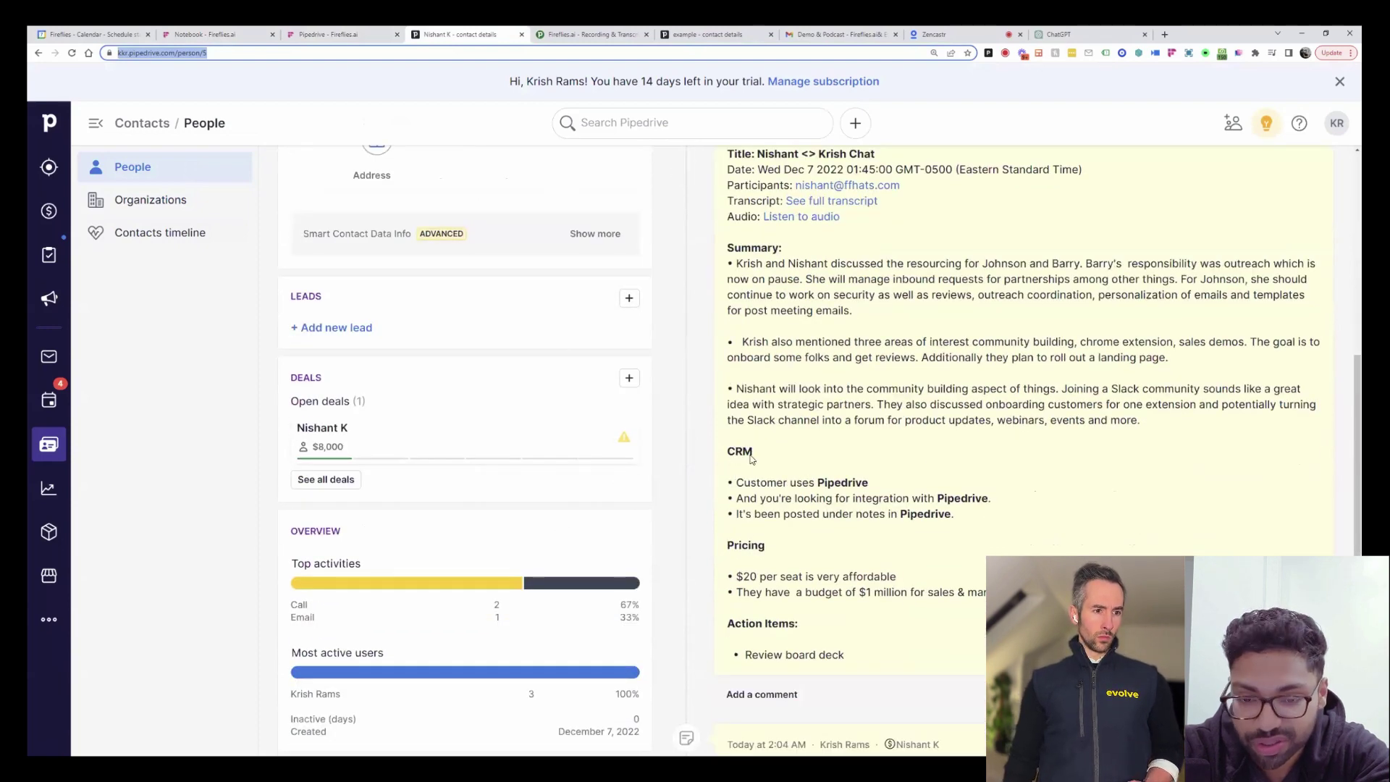
scroll(778, 557, down, 1)
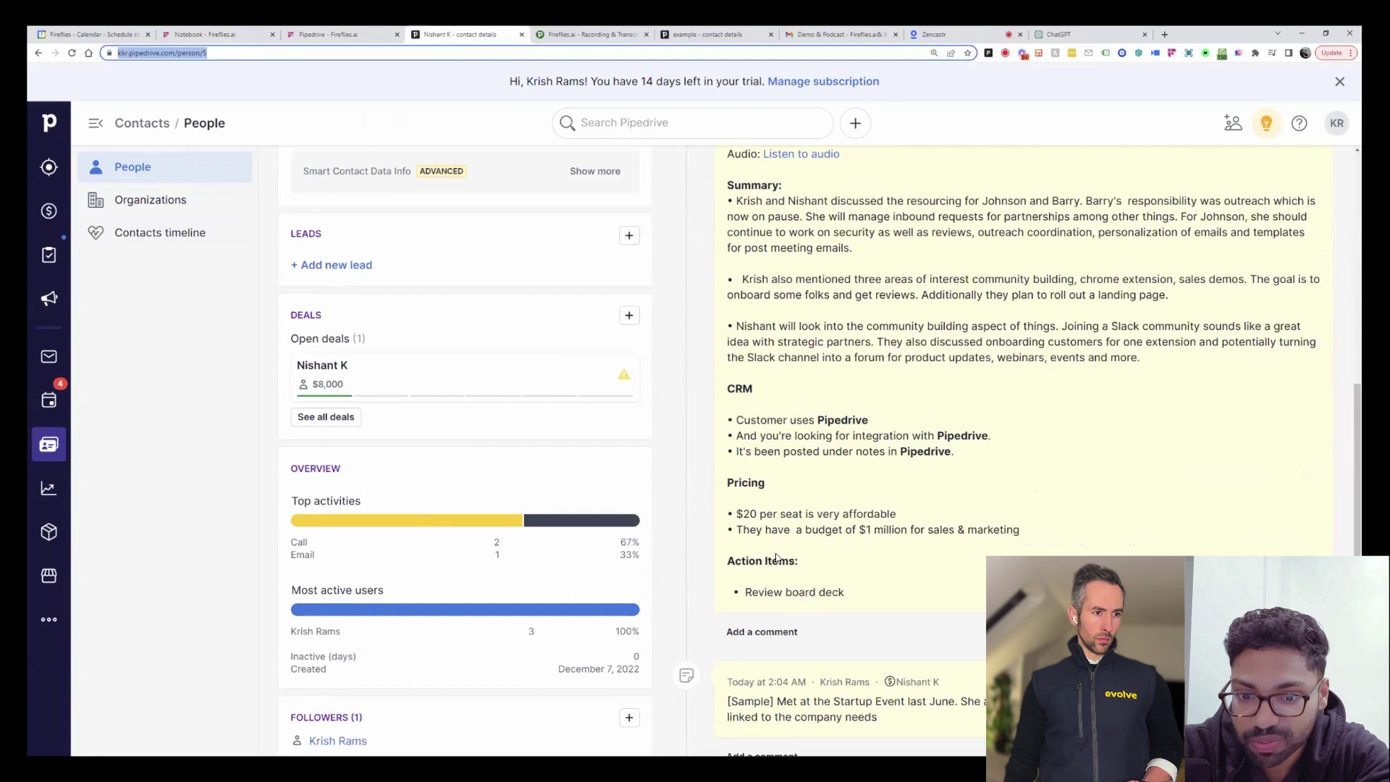
scroll(722, 405, up, 2)
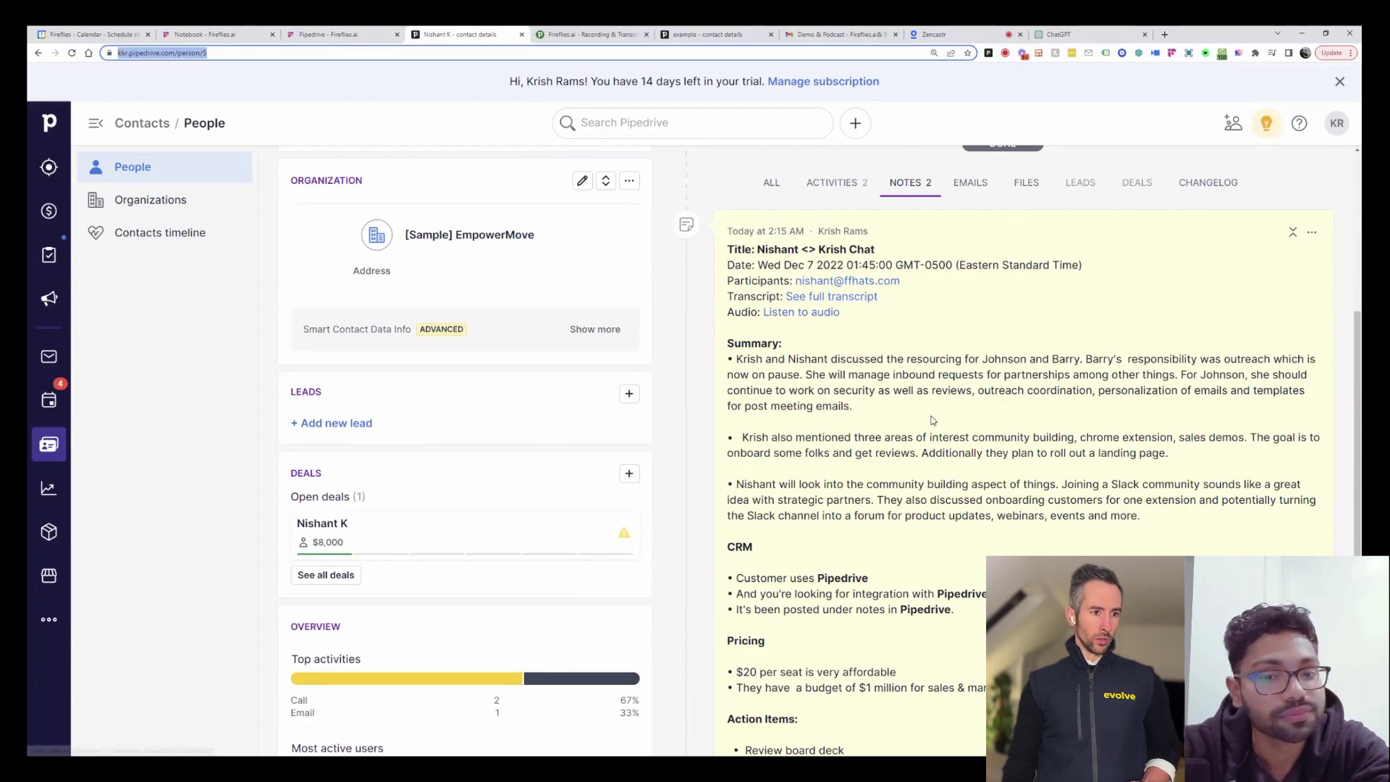
scroll(931, 421, down, 1)
scroll(932, 421, up, 2)
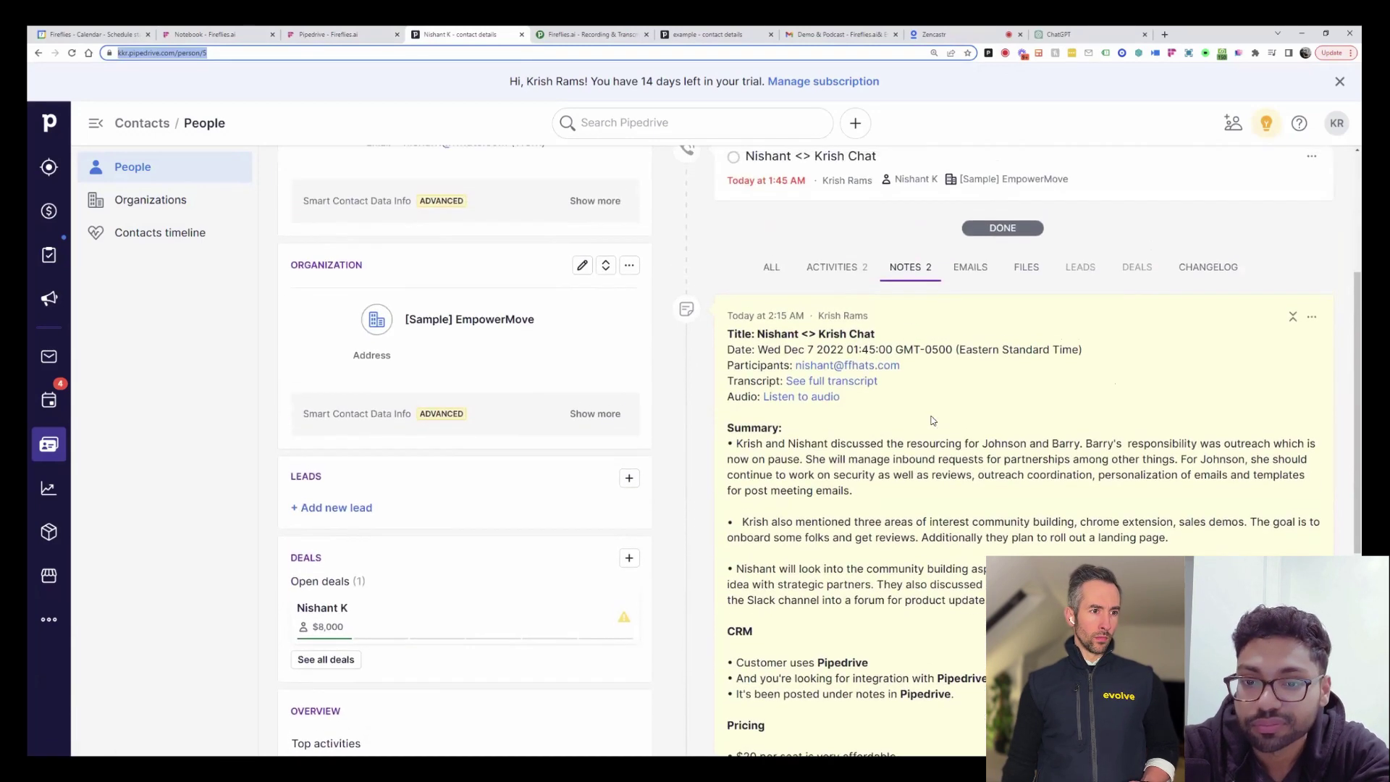
scroll(931, 420, up, 1)
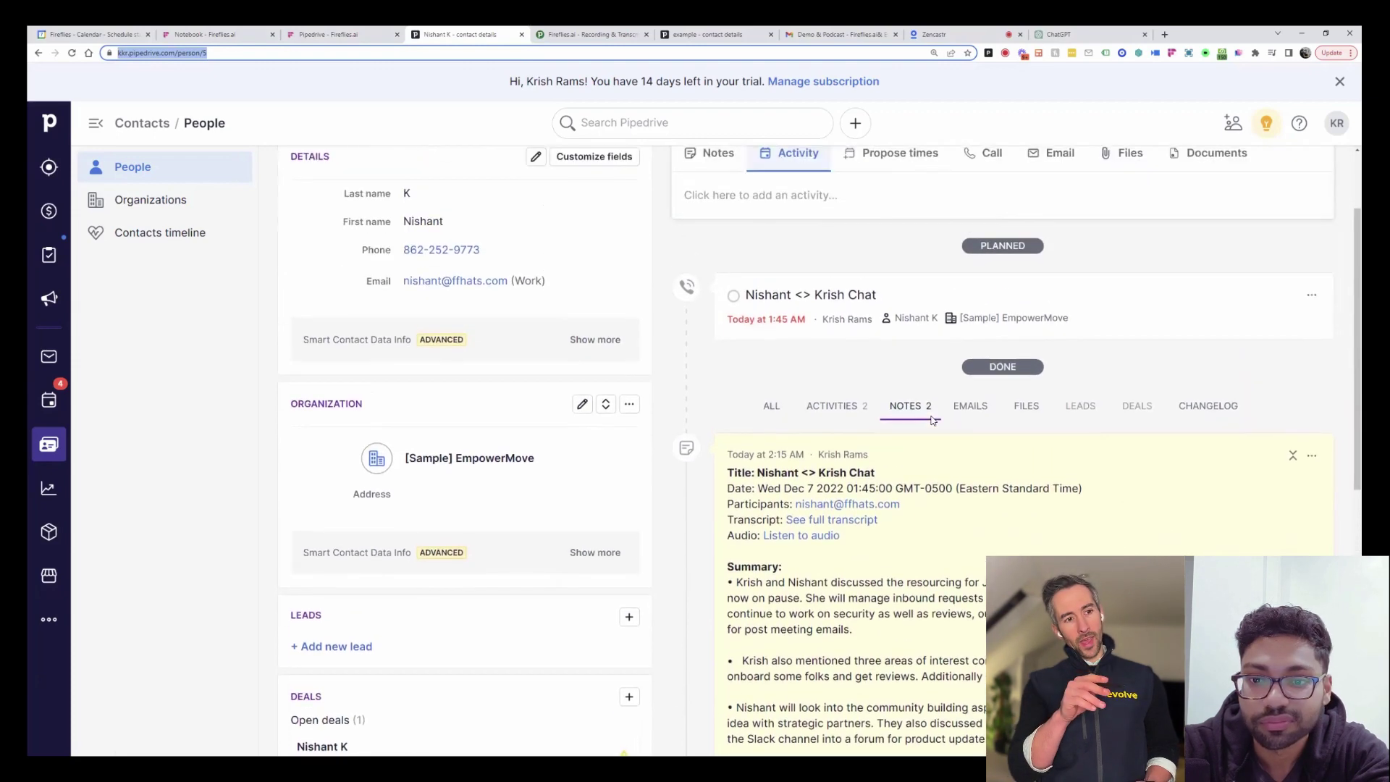
scroll(931, 420, down, 3)
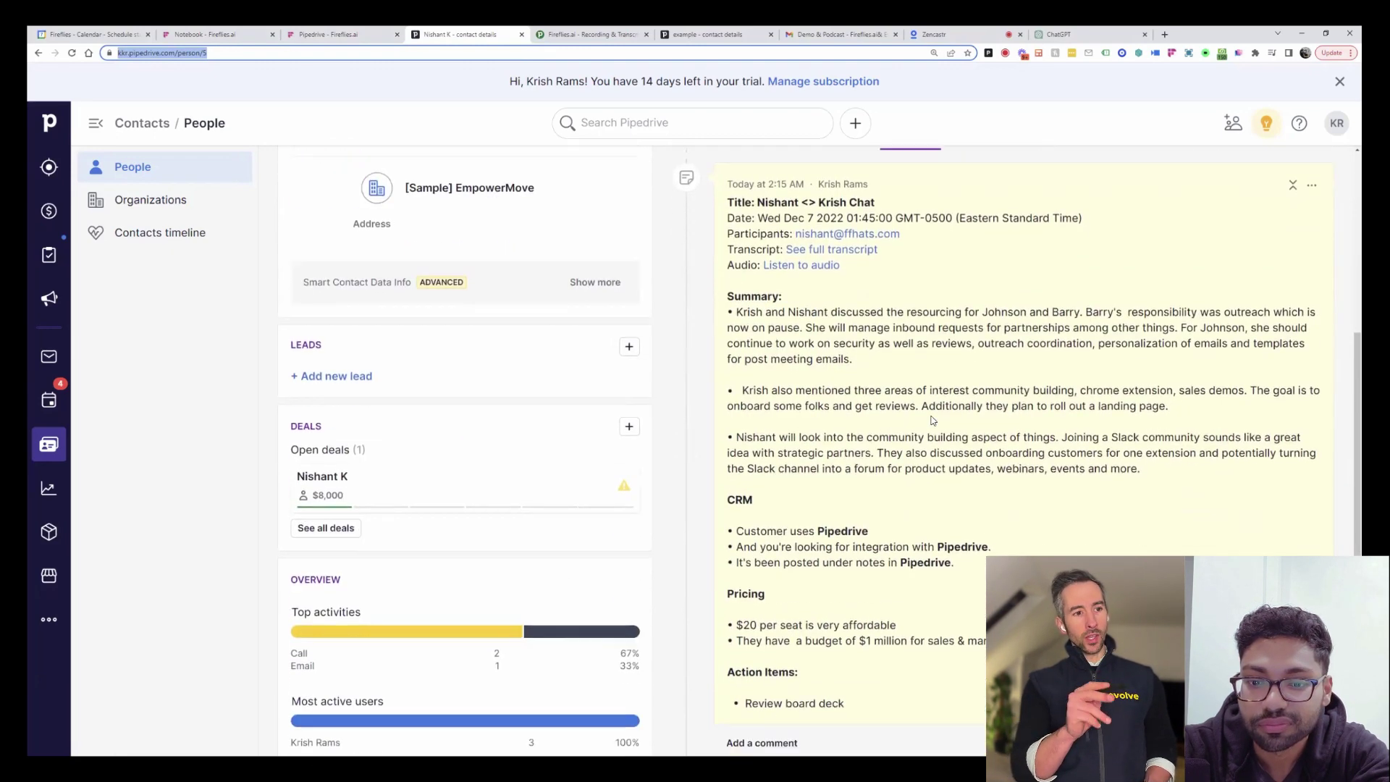
scroll(931, 421, up, 5)
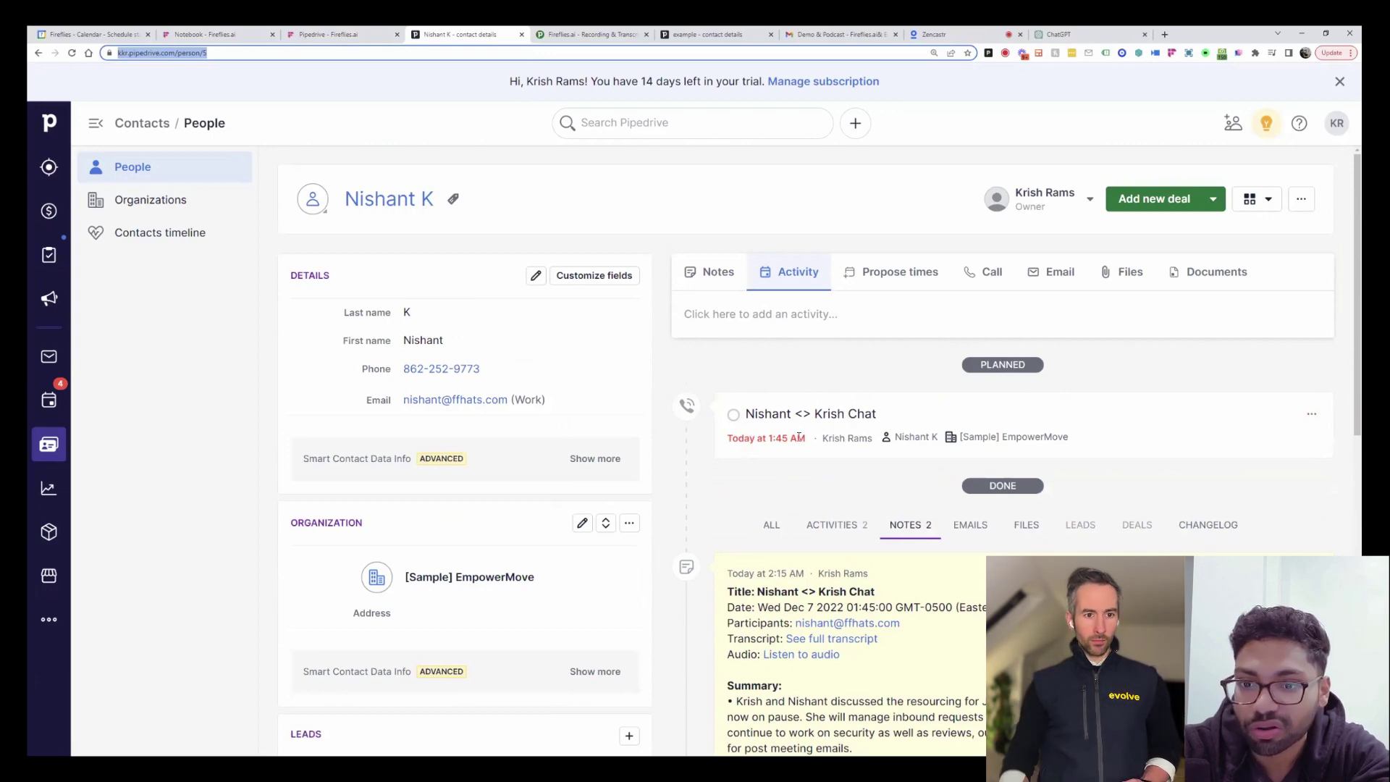
scroll(875, 633, down, 5)
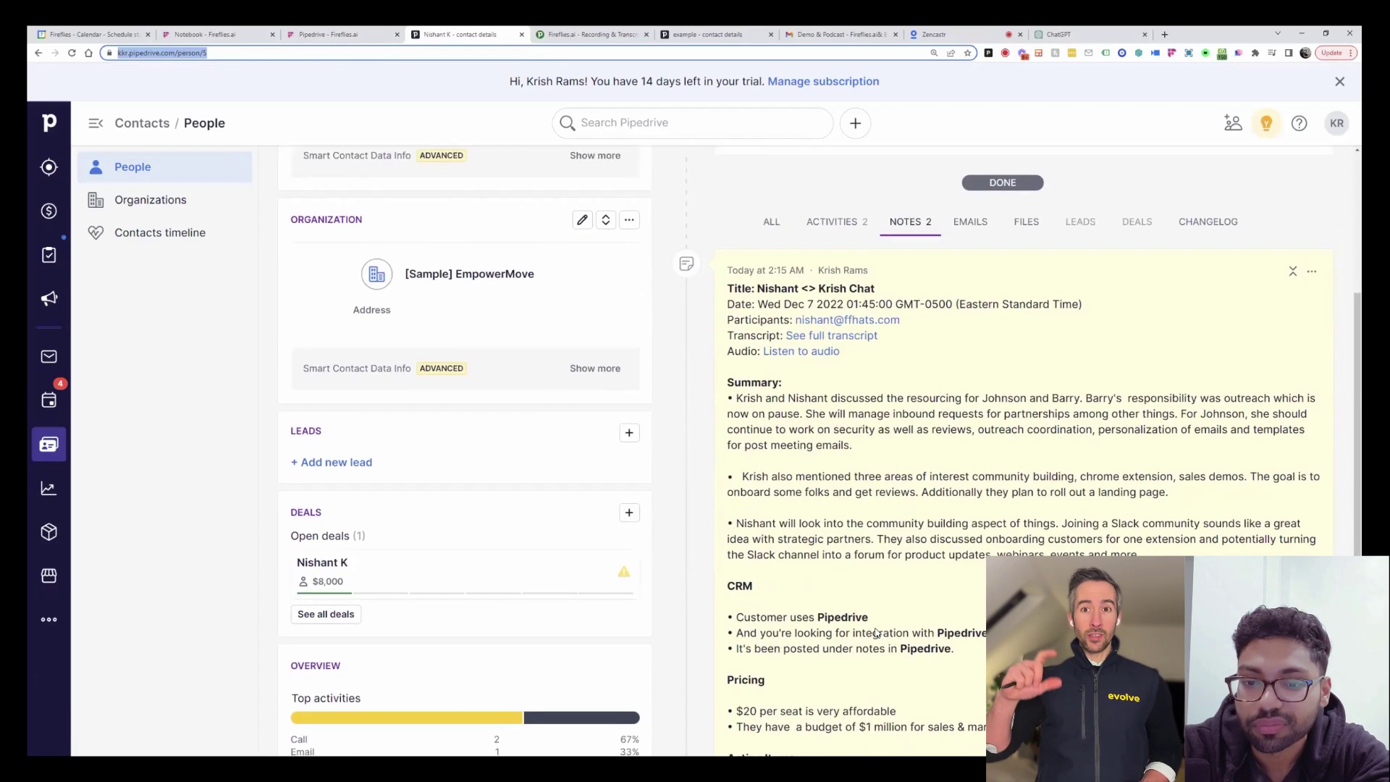